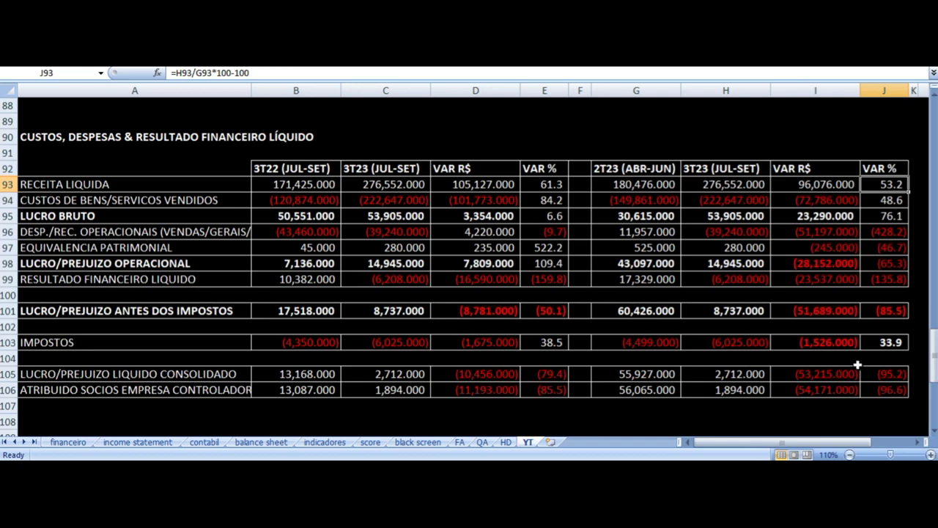
Switch to the Mitre Realty 30/06/2023 report and examine note 18's investment gain and total, and the Outras Receitas Operacionais line for the quarter.
{"action": "left_click", "coordinate": [634, 232]}
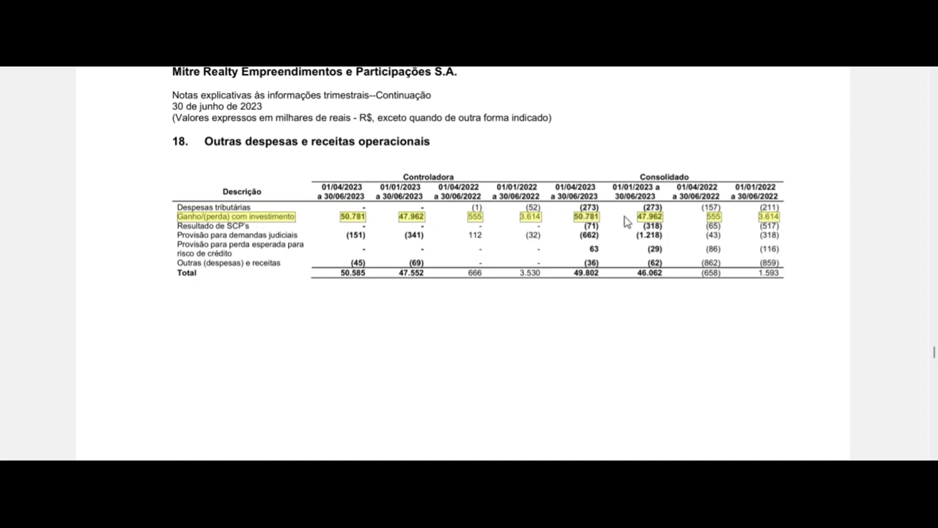
{"action": "left_click_drag", "start_coordinate": [577, 274], "coordinate": [603, 274]}
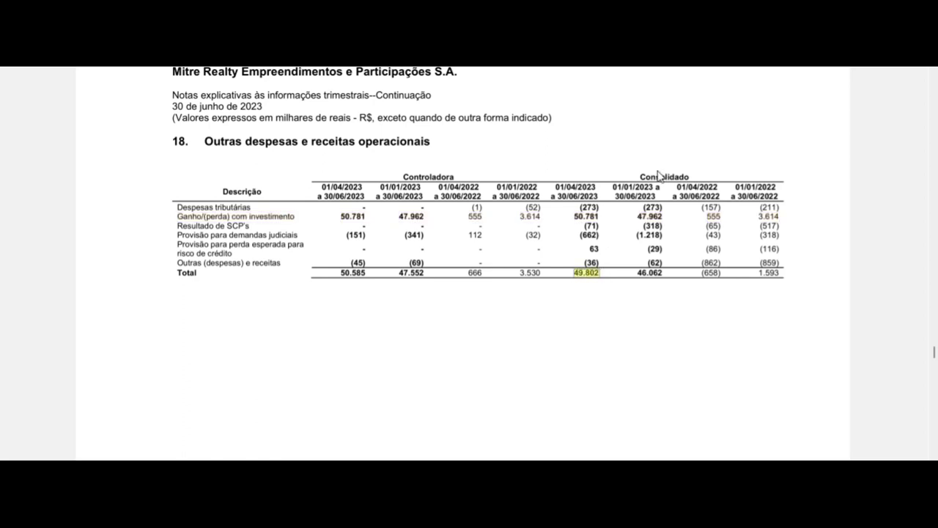
{"action": "left_click", "coordinate": [576, 277]}
{"action": "left_click_drag", "start_coordinate": [576, 274], "coordinate": [600, 276]}
{"action": "left_click_drag", "start_coordinate": [575, 216], "coordinate": [602, 217]}
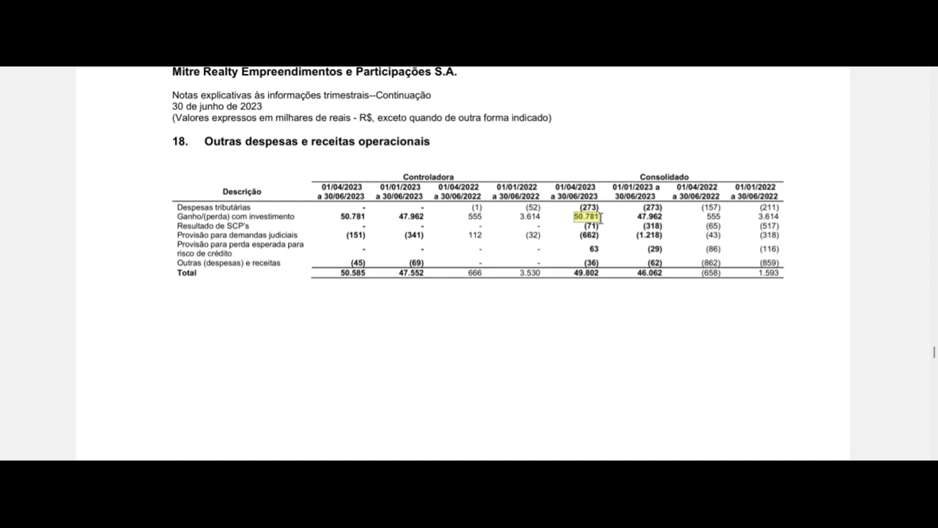
{"action": "left_click", "coordinate": [590, 227]}
{"action": "left_click_drag", "start_coordinate": [575, 217], "coordinate": [598, 217]}
{"action": "left_click_drag", "start_coordinate": [178, 216], "coordinate": [601, 216]}
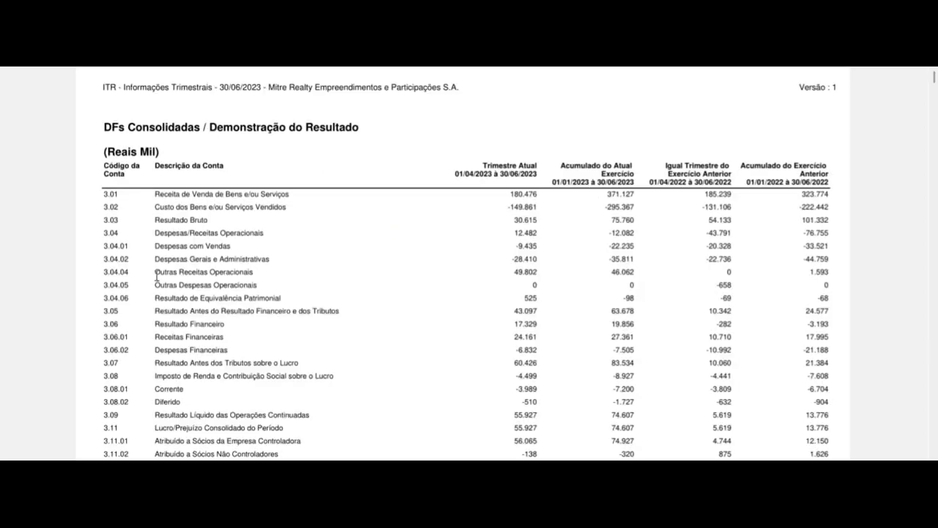
{"action": "left_click_drag", "start_coordinate": [154, 272], "coordinate": [540, 274]}
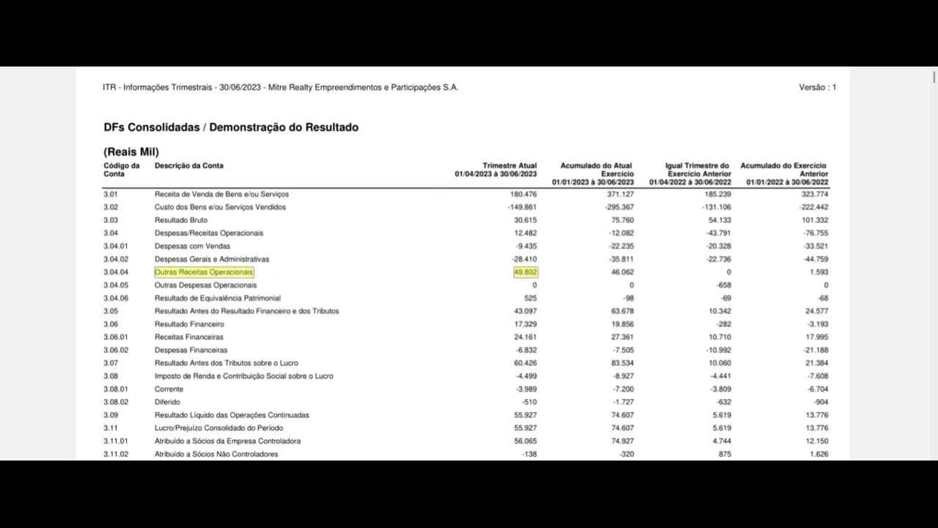
Return to the Excel YT sheet and compare operating expenses/revenues in row 96 across 2T23 and 3T23, checking the R$ variation against net profit's.
{"action": "key", "text": "alt+Tab"}
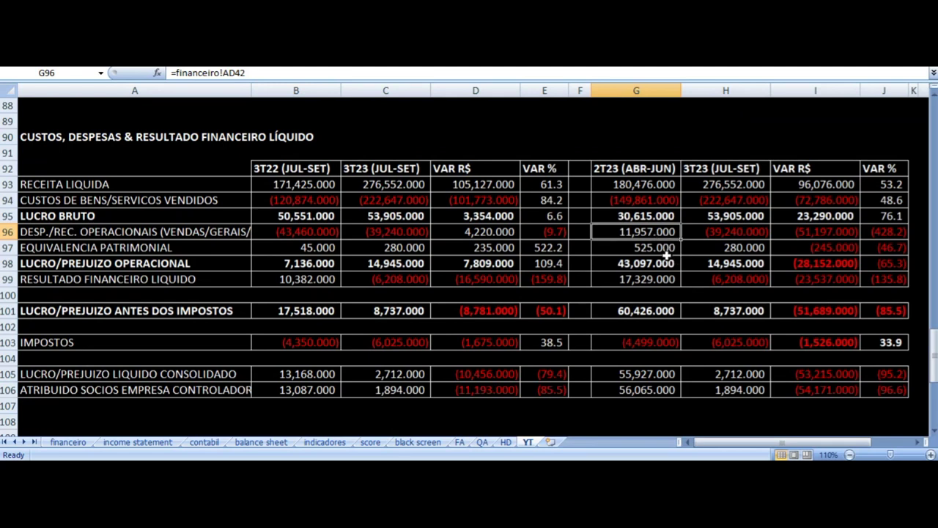
{"action": "left_click", "coordinate": [714, 233]}
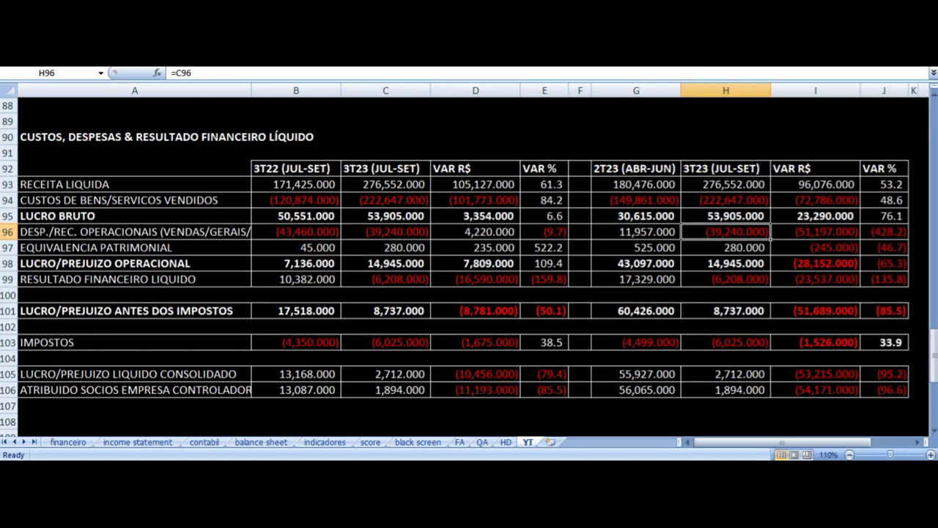
{"action": "key", "text": "Left"}
{"action": "key", "text": "Left"}
{"action": "key", "text": "Left"}
{"action": "key", "text": "Left"}
{"action": "key", "text": "Left"}
{"action": "key", "text": "Left"}
{"action": "key", "text": "Left"}
{"action": "key", "text": "Right"}
{"action": "key", "text": "Right"}
{"action": "key", "text": "Right"}
{"action": "key", "text": "Right"}
{"action": "key", "text": "Right"}
{"action": "key", "text": "Right"}
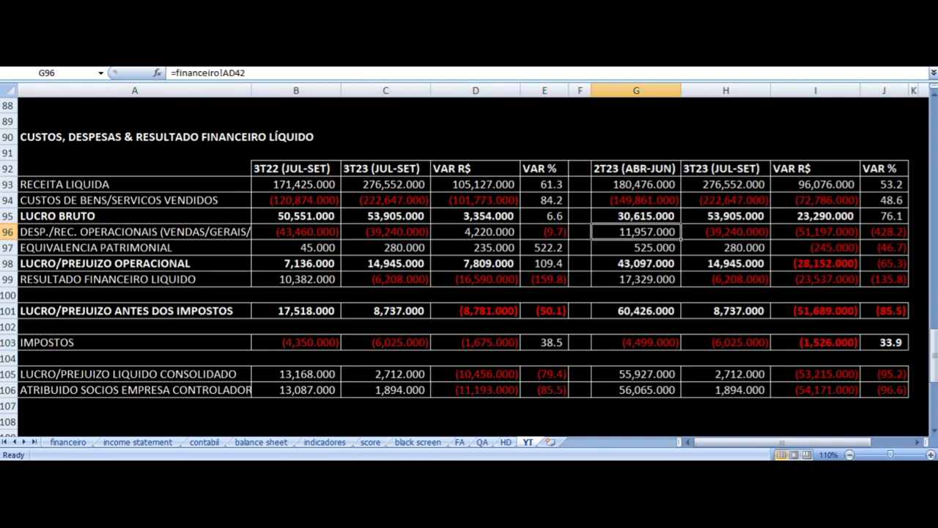
{"action": "key", "text": "Right"}
{"action": "key", "text": "Left"}
{"action": "key", "text": "Right"}
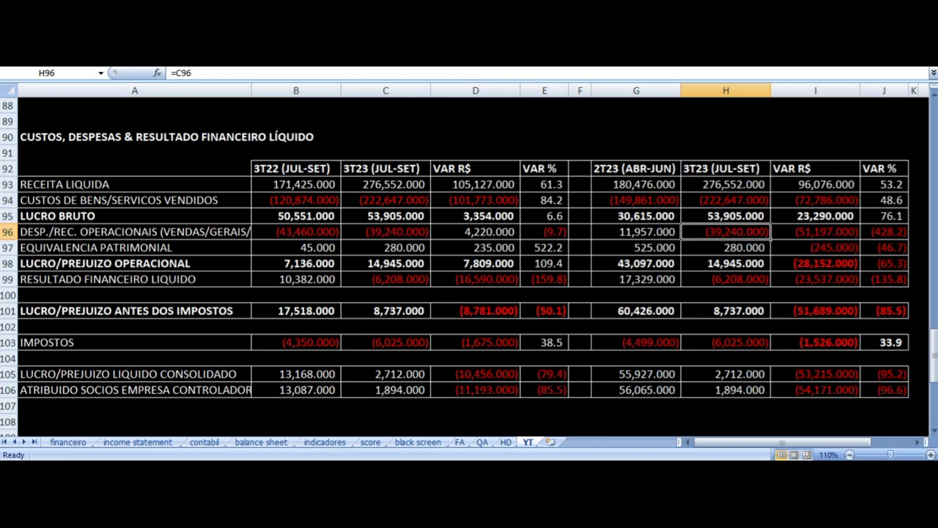
{"action": "key", "text": "Right"}
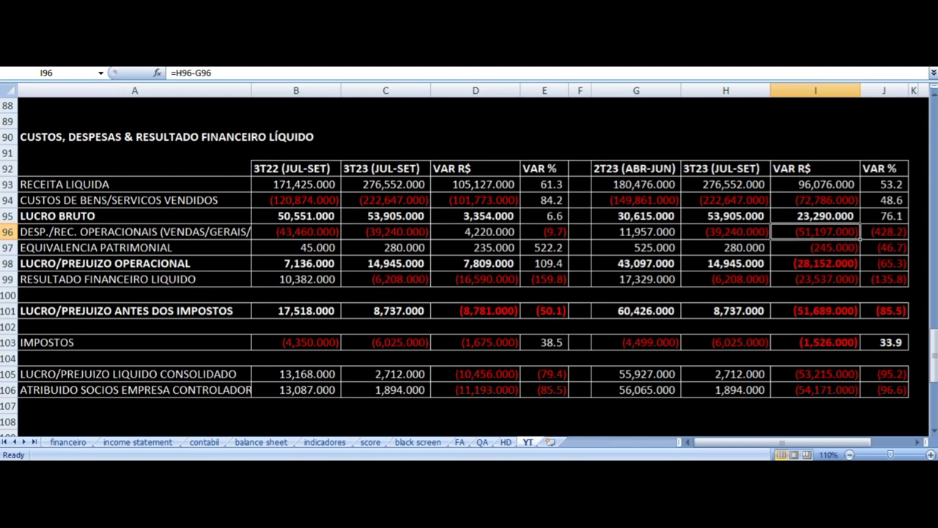
{"action": "left_click_drag", "start_coordinate": [815, 374], "coordinate": [817, 383]}
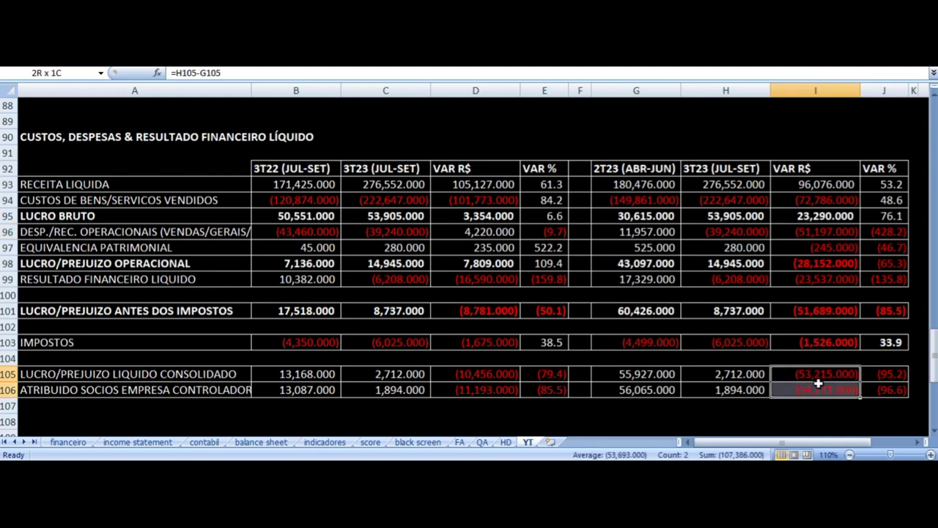
{"action": "left_click", "coordinate": [819, 234]}
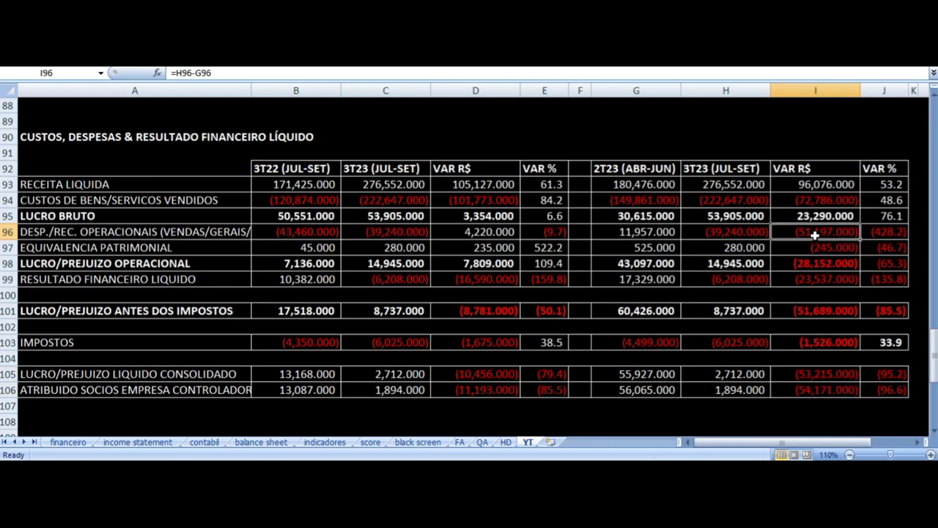
Examine the 2T23 and 3T23 figures for Equivalencia Patrimonial in row 97 and Lucro/Prejuizo Operacional in row 98.
{"action": "key", "text": "Left"}
{"action": "key", "text": "Left"}
{"action": "key", "text": "Down"}
{"action": "key", "text": "Right"}
{"action": "key", "text": "Right"}
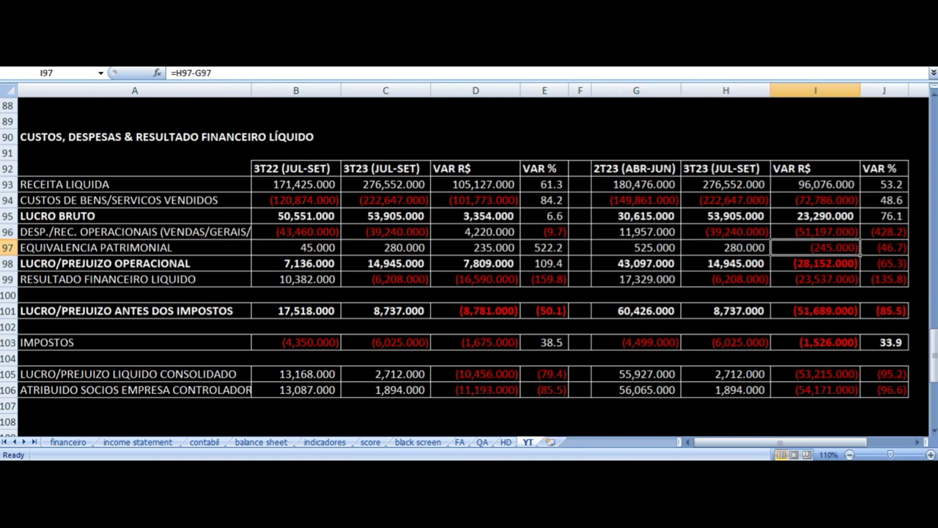
{"action": "key", "text": "Down"}
{"action": "key", "text": "Left"}
{"action": "key", "text": "Left"}
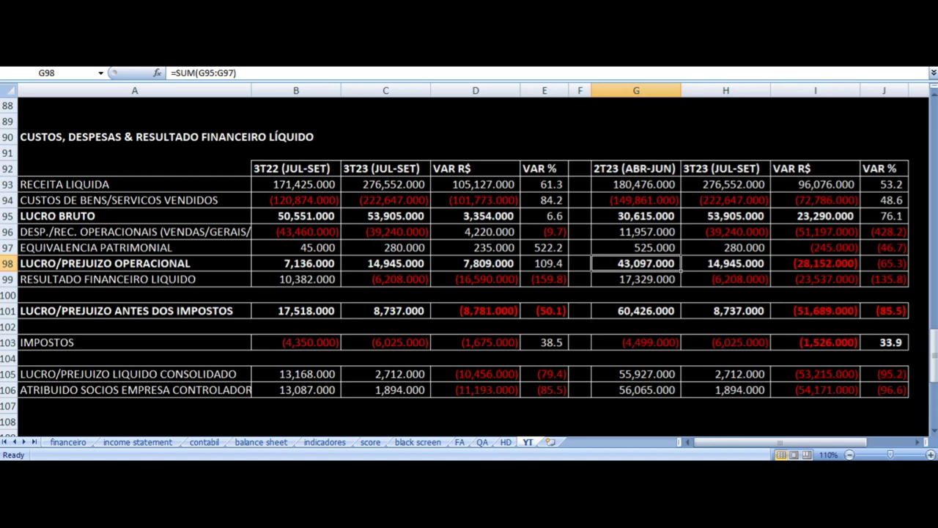
{"action": "key", "text": "Right"}
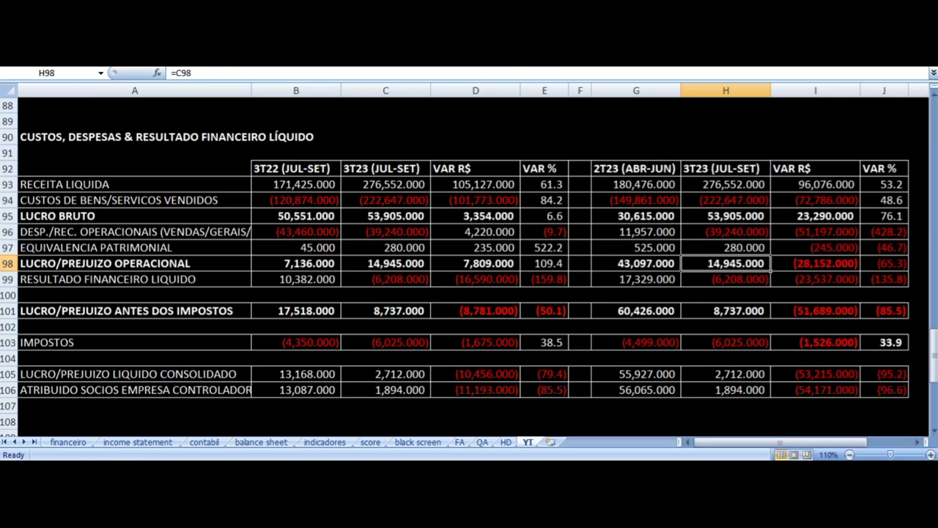
Review the 2T23 to 3T23 change in operating expenses/revenues in row 96 alongside the change in operating profit in row 98.
{"action": "key", "text": "Up"}
{"action": "key", "text": "Up"}
{"action": "key", "text": "Left"}
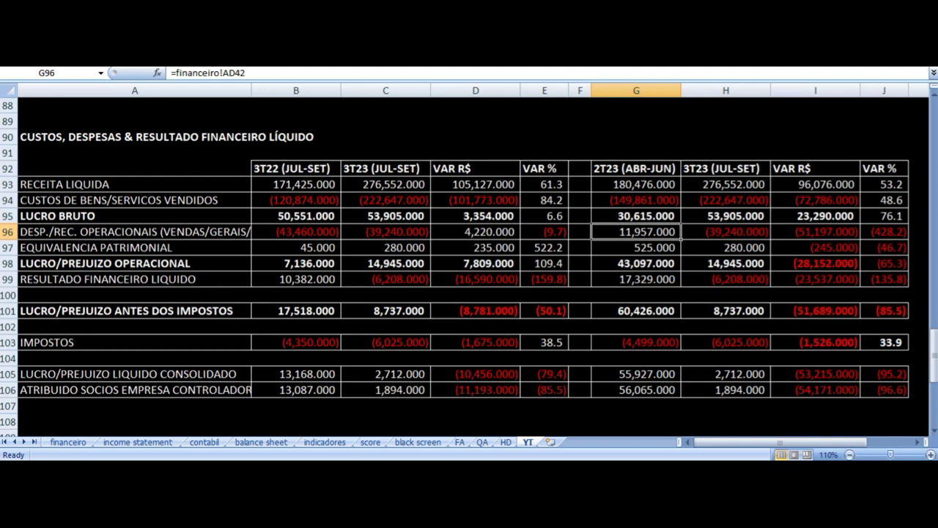
{"action": "key", "text": "Right"}
{"action": "key", "text": "Right"}
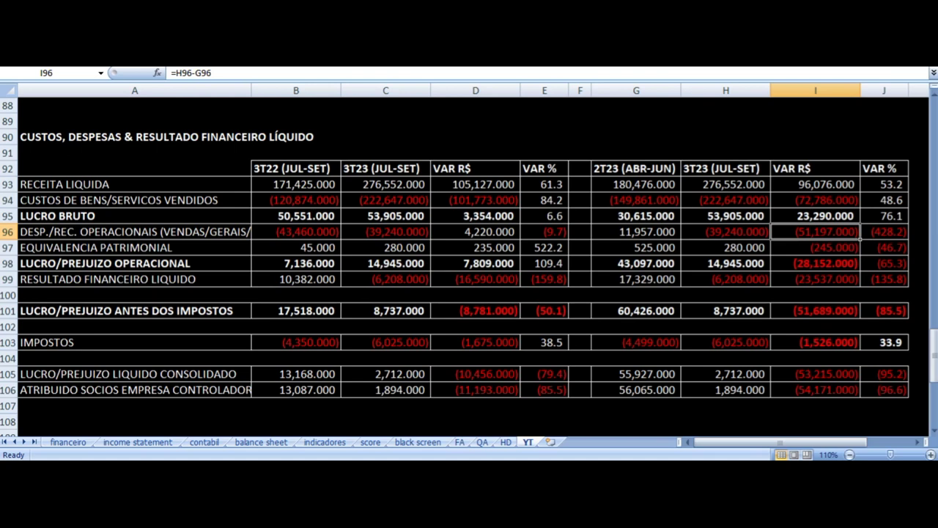
{"action": "key", "text": "Left"}
{"action": "key", "text": "Down"}
{"action": "key", "text": "Down"}
{"action": "key", "text": "Left"}
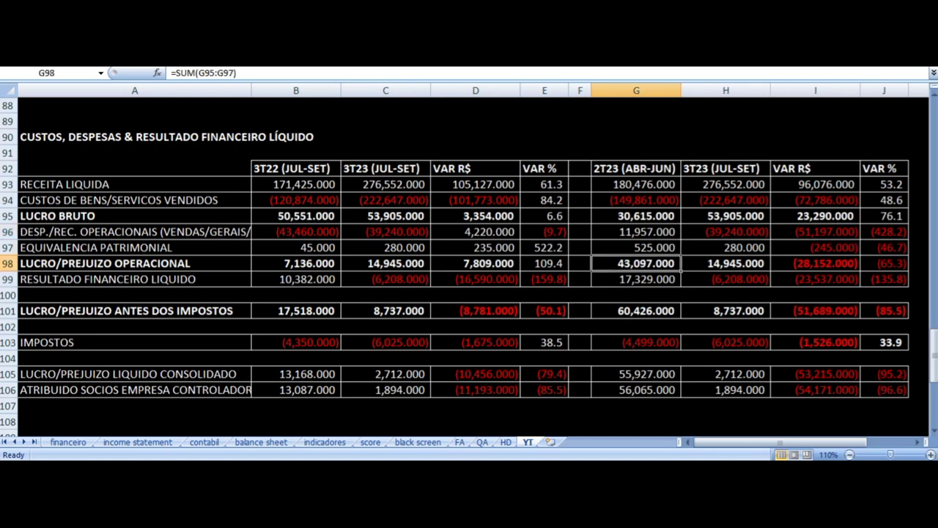
{"action": "key", "text": "Right"}
{"action": "key", "text": "Right"}
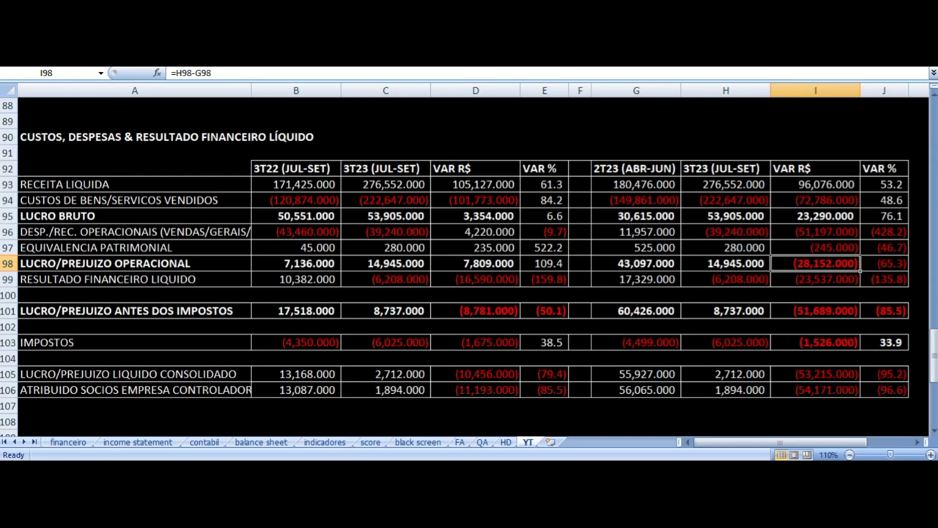
Examine the quarterly comparison of Resultado Financeiro Liquido in row 99 and Lucro/Prejuizo Antes dos Impostos in row 101.
{"action": "key", "text": "Down"}
{"action": "key", "text": "Left"}
{"action": "key", "text": "Left"}
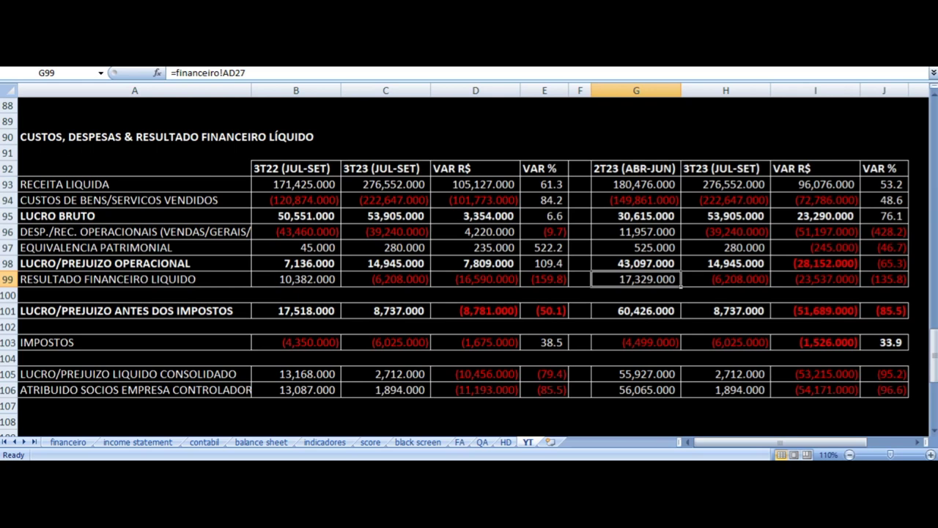
{"action": "key", "text": "Right"}
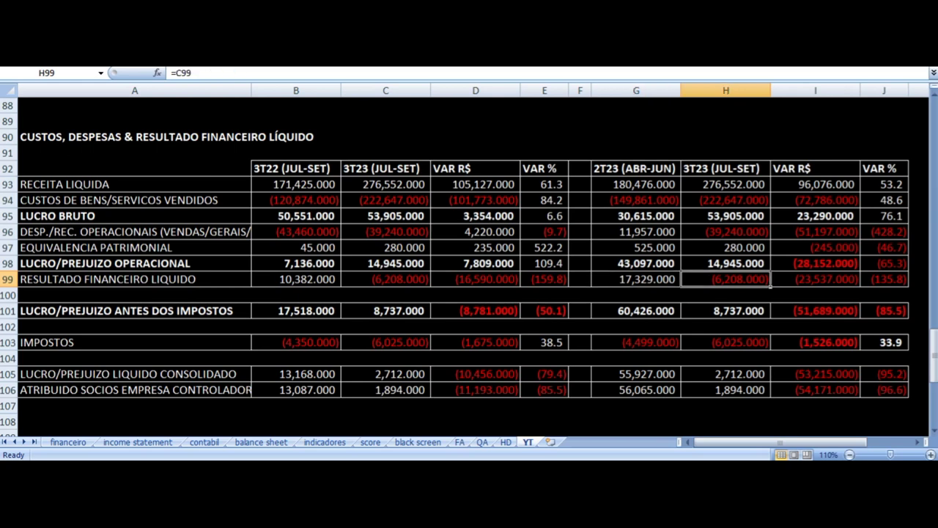
{"action": "key", "text": "Down"}
{"action": "key", "text": "Down"}
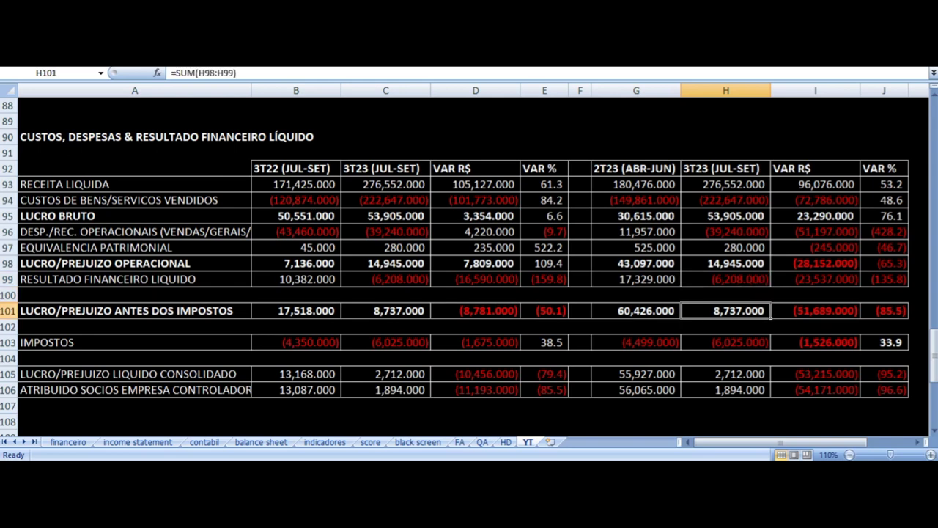
{"action": "key", "text": "Left"}
{"action": "key", "text": "Right"}
{"action": "key", "text": "Right"}
{"action": "key", "text": "Right"}
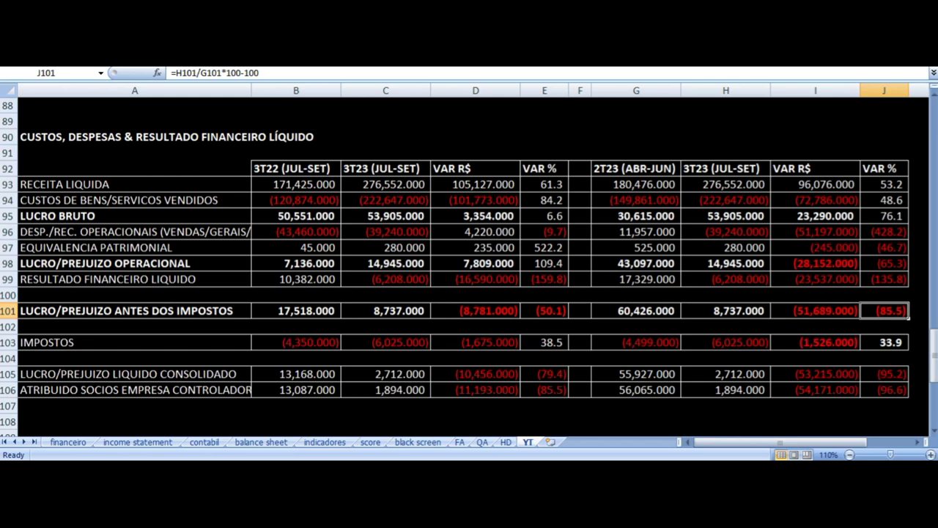
Examine the 2T23 versus 3T23 values and variations for Impostos in row 103 and Lucro/Prejuizo Liquido Consolidado in row 105.
{"action": "left_click", "coordinate": [636, 342]}
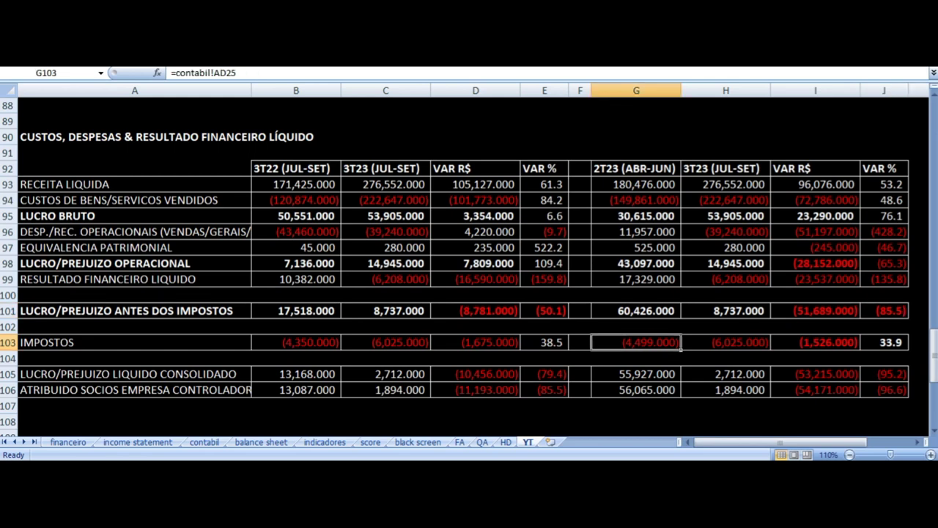
{"action": "key", "text": "Right"}
{"action": "key", "text": "Right"}
{"action": "key", "text": "Right"}
{"action": "key", "text": "Down"}
{"action": "key", "text": "Down"}
{"action": "key", "text": "Left"}
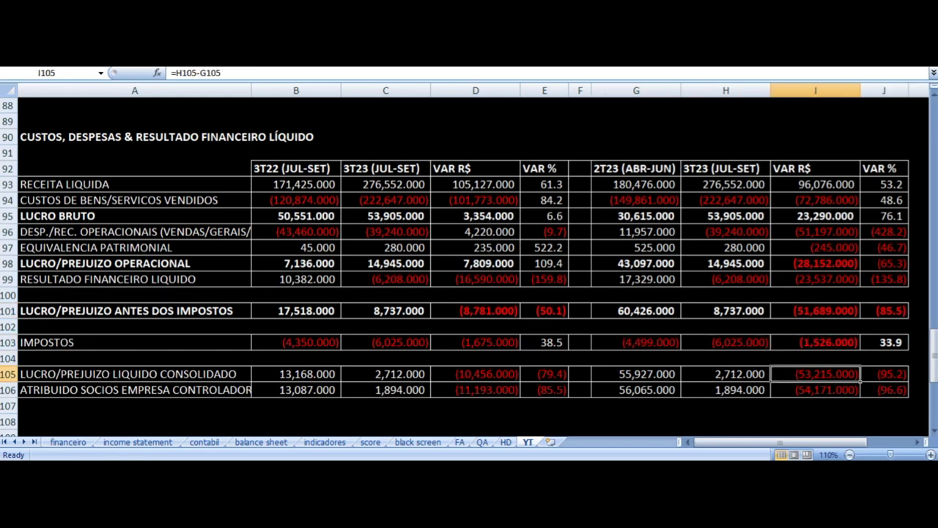
{"action": "left_click", "coordinate": [637, 373]}
{"action": "key", "text": "Right"}
{"action": "key", "text": "Right"}
{"action": "key", "text": "Right"}
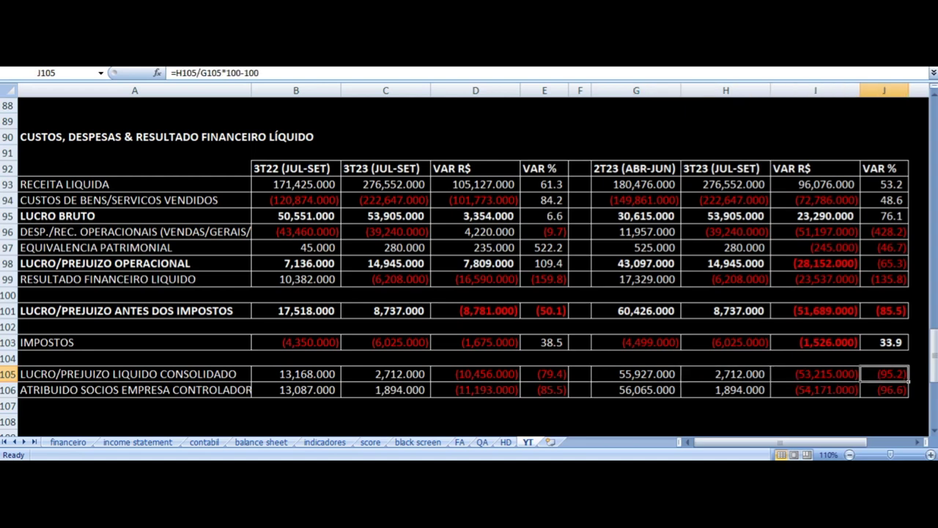
Examine the profit attributed to the controlling company's shareholders in row 106 across both quarters, including its R$ and percentage variations.
{"action": "key", "text": "Left"}
{"action": "key", "text": "Left"}
{"action": "key", "text": "Down"}
{"action": "key", "text": "Right"}
{"action": "key", "text": "Right"}
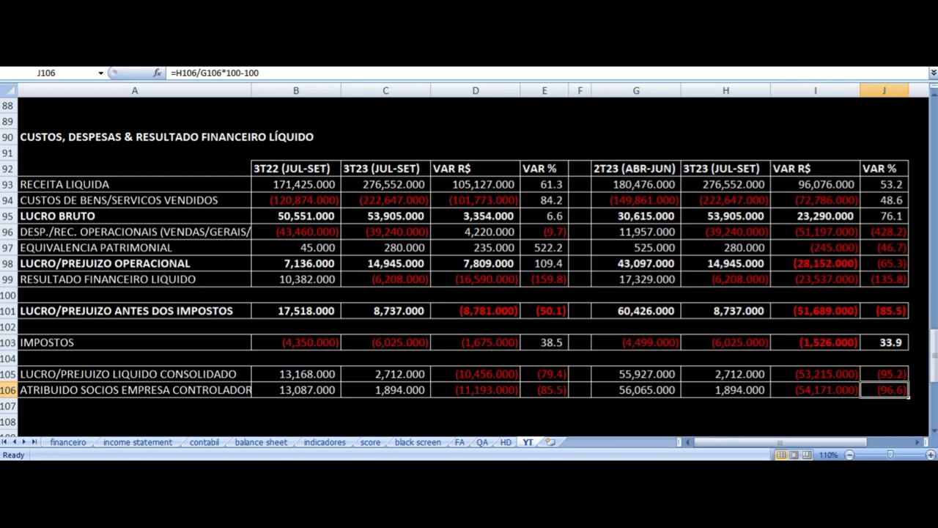
{"action": "key", "text": "Left"}
{"action": "key", "text": "Left"}
{"action": "key", "text": "Left"}
{"action": "key", "text": "Left"}
{"action": "key", "text": "Right"}
{"action": "key", "text": "Right"}
{"action": "key", "text": "Right"}
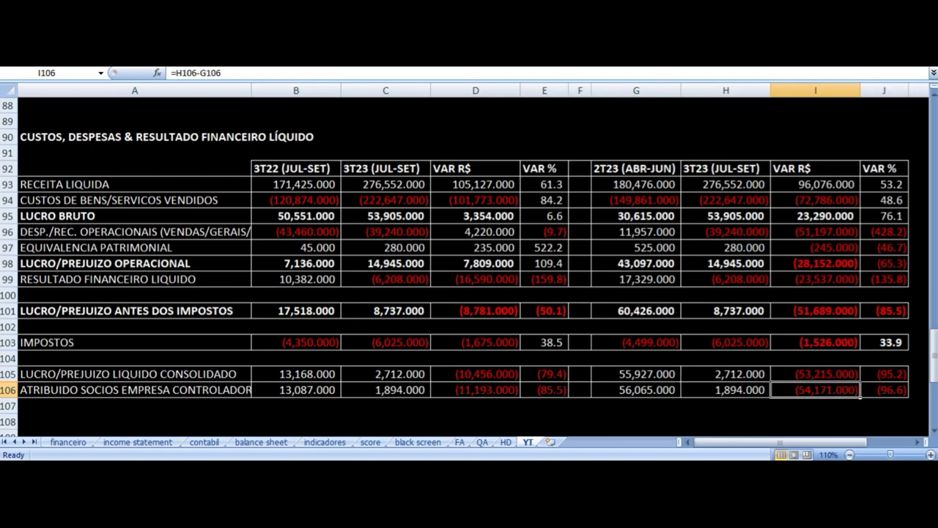
Go back to Receita Liquida in row 93 and recheck the 2T23 and 3T23 figures down to operating expenses/revenues in row 96.
{"action": "key", "text": "Left"}
{"action": "key", "text": "Up"}
{"action": "key", "text": "Up"}
{"action": "key", "text": "Up"}
{"action": "key", "text": "Up"}
{"action": "key", "text": "Up"}
{"action": "key", "text": "Up"}
{"action": "key", "text": "Up"}
{"action": "key", "text": "Up"}
{"action": "key", "text": "Up"}
{"action": "key", "text": "Up"}
{"action": "key", "text": "Up"}
{"action": "key", "text": "Up"}
{"action": "key", "text": "Up"}
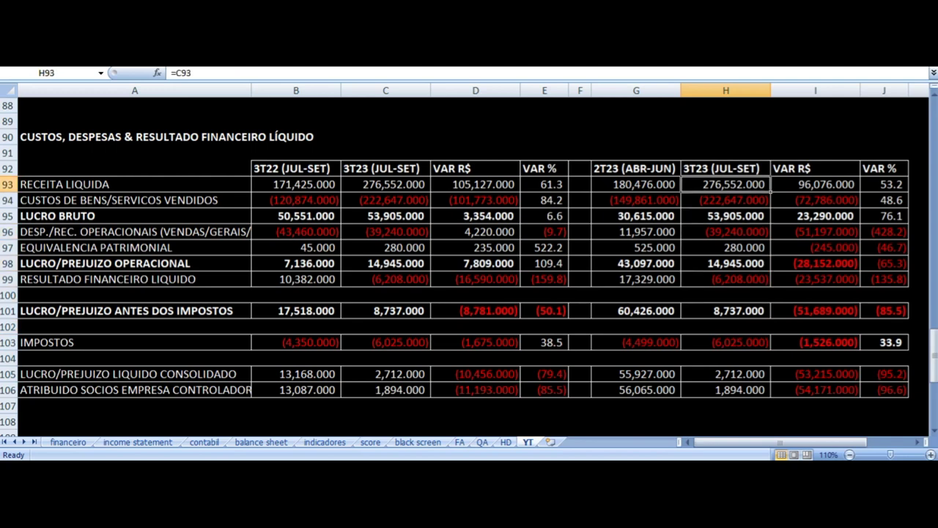
{"action": "key", "text": "Down"}
{"action": "key", "text": "Up"}
{"action": "key", "text": "Left"}
{"action": "key", "text": "Down"}
{"action": "key", "text": "Down"}
{"action": "key", "text": "Down"}
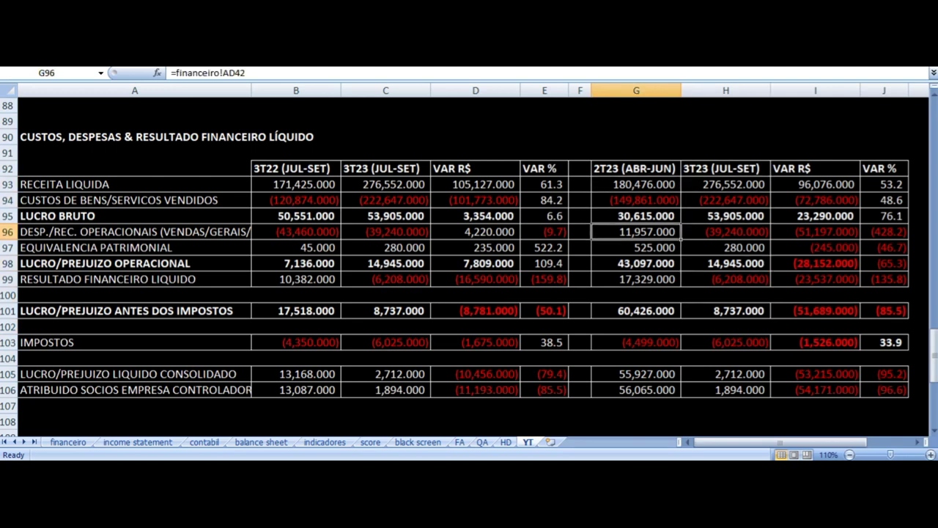
{"action": "key", "text": "Up"}
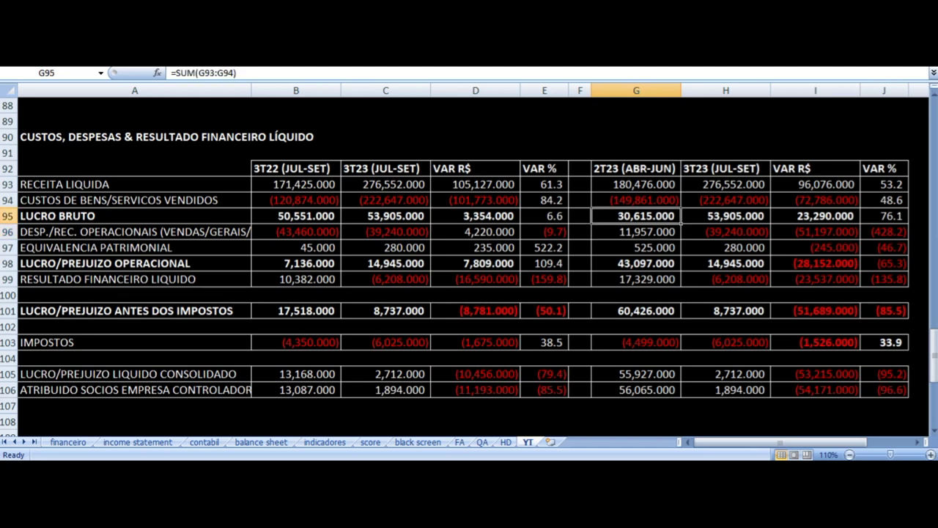
{"action": "key", "text": "Down"}
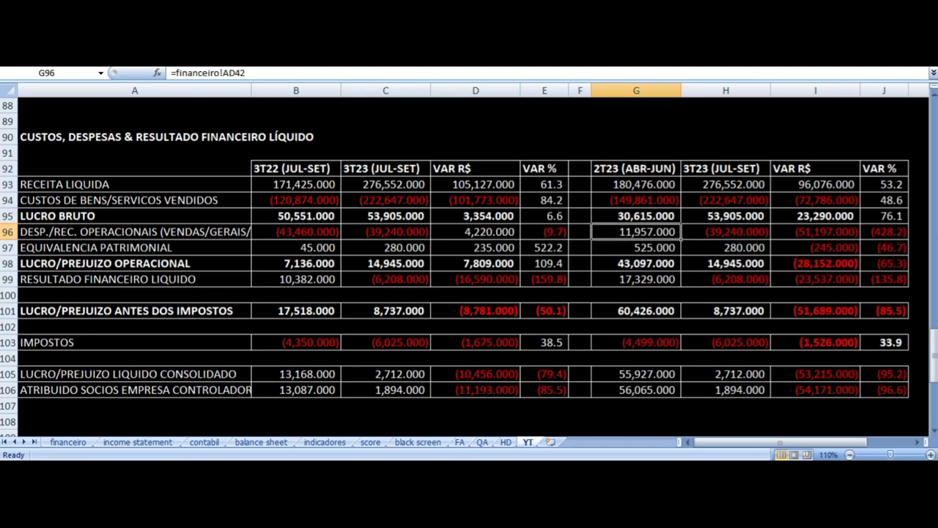
{"action": "key", "text": "Right"}
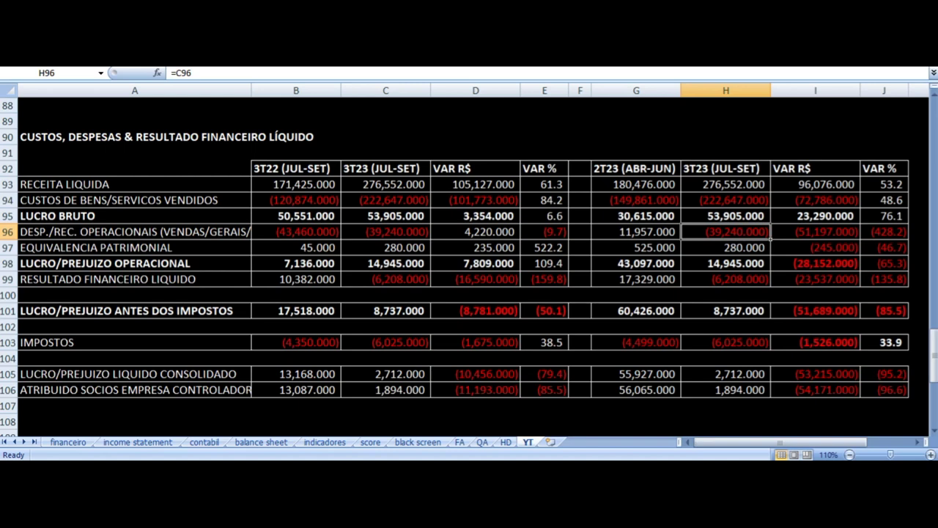
Review the 3T23 column from Equivalencia Patrimonial in row 97 down to Impostos in row 103.
{"action": "key", "text": "Down"}
{"action": "key", "text": "Down"}
{"action": "key", "text": "Down"}
{"action": "key", "text": "Down"}
{"action": "key", "text": "Down"}
{"action": "key", "text": "Down"}
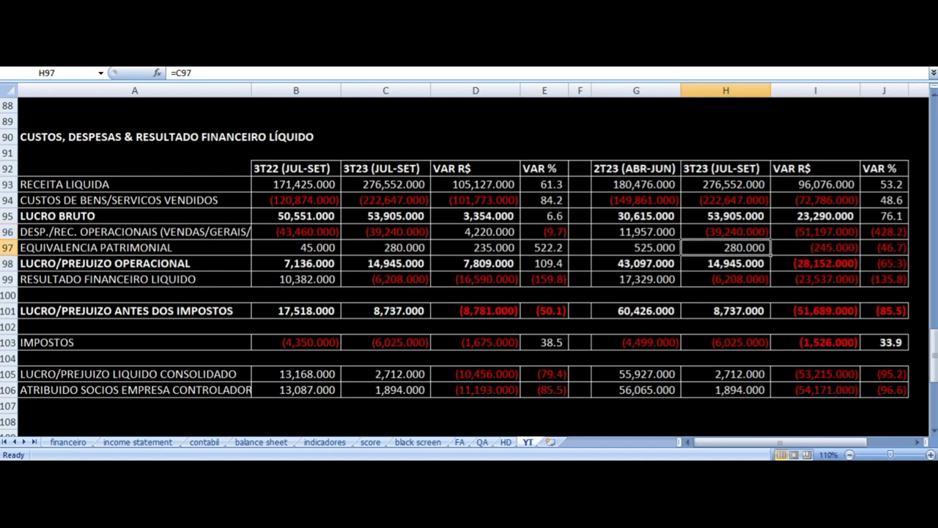
{"action": "key", "text": "Down"}
{"action": "key", "text": "Down"}
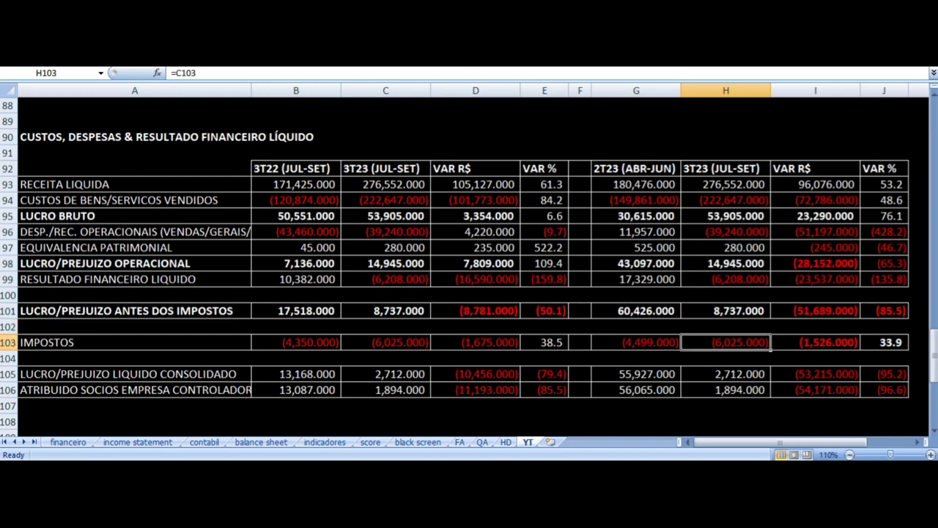
Check the 3T23 Lucro/Prejuizo Liquido Consolidado in row 105, and return up to Receita Liquida's percentage variation in row 93.
{"action": "key", "text": "Down"}
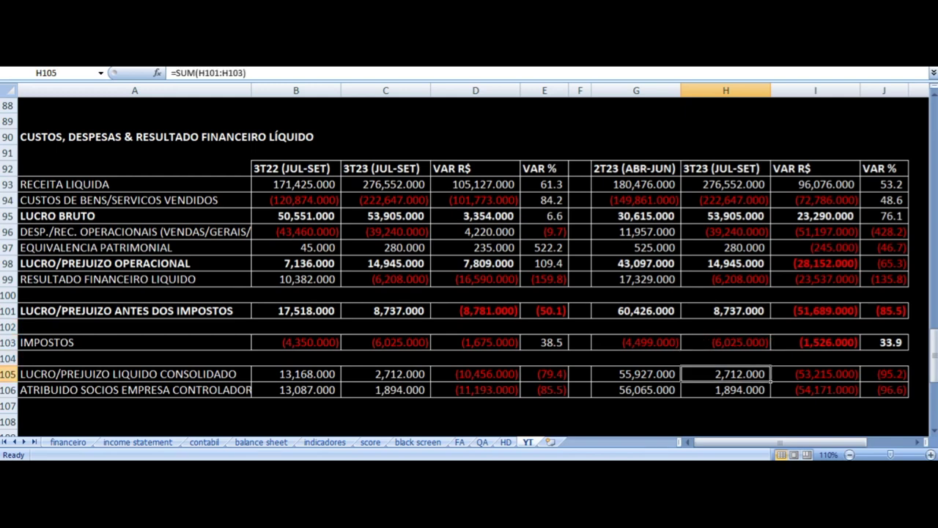
{"action": "key", "text": "Up"}
{"action": "key", "text": "Up"}
{"action": "key", "text": "Up"}
{"action": "key", "text": "Up"}
{"action": "key", "text": "Up"}
{"action": "key", "text": "Up"}
{"action": "key", "text": "Up"}
{"action": "key", "text": "Up"}
{"action": "key", "text": "Up"}
{"action": "key", "text": "Up"}
{"action": "key", "text": "Up"}
{"action": "key", "text": "Up"}
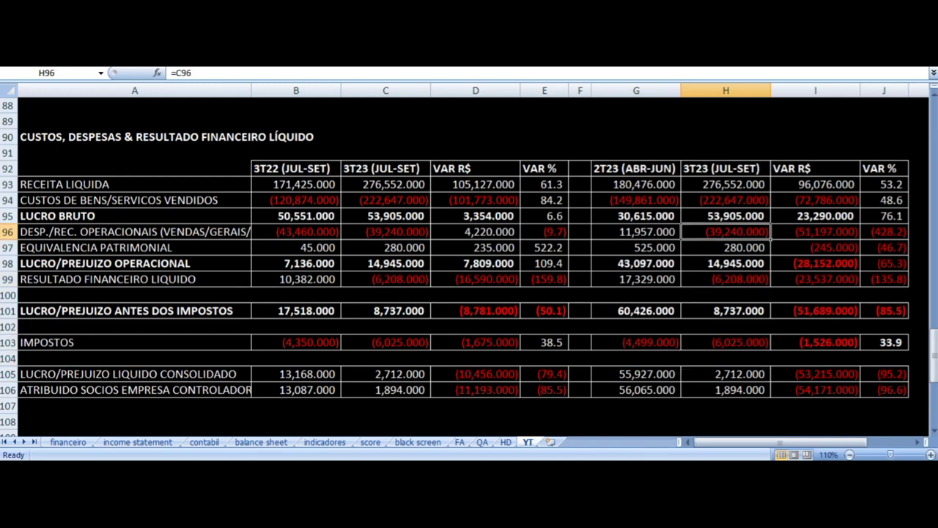
{"action": "key", "text": "Right"}
{"action": "key", "text": "Right"}
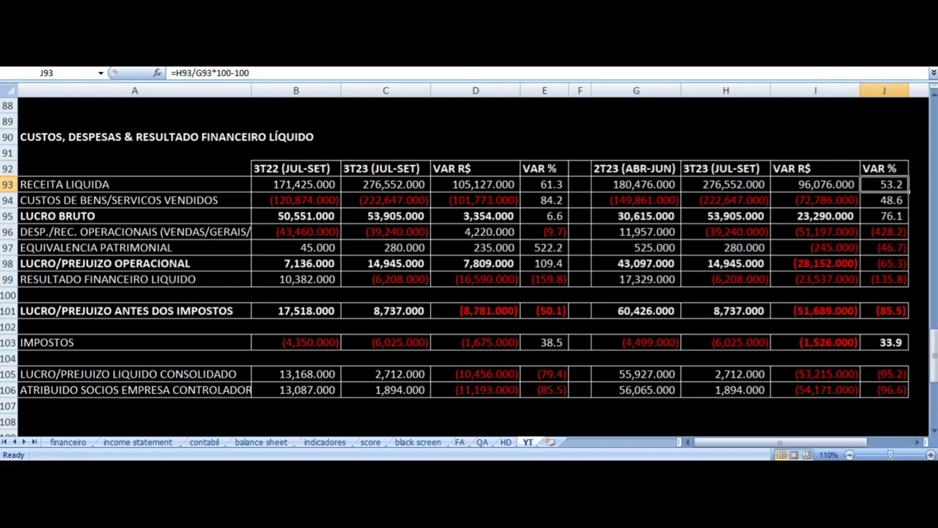
In the 9M22 versus 9M23 table, examine the R$ and percentage variations of Receita Liquida and Custos de Bens/Servicos Vendidos in rows 111–112.
{"action": "scroll", "coordinate": [404, 324], "scroll_direction": "down", "scroll_amount": 7}
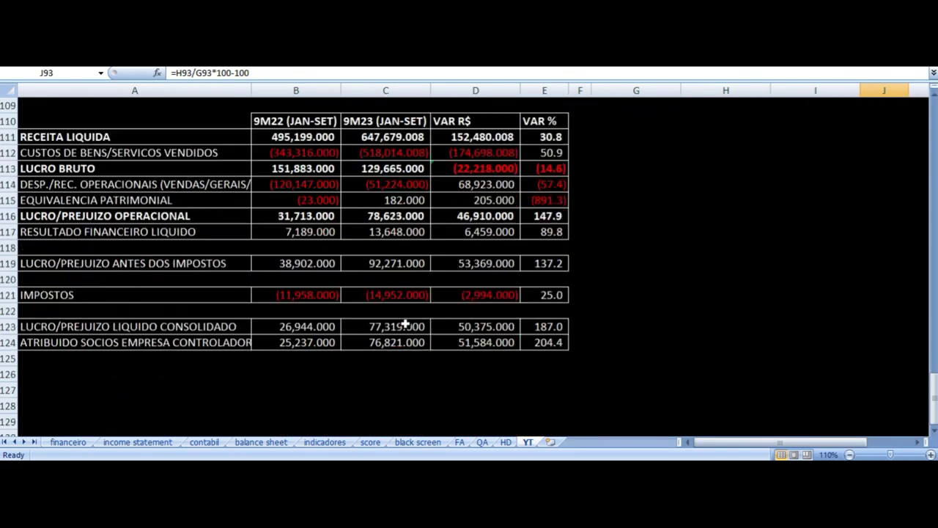
{"action": "left_click", "coordinate": [533, 132]}
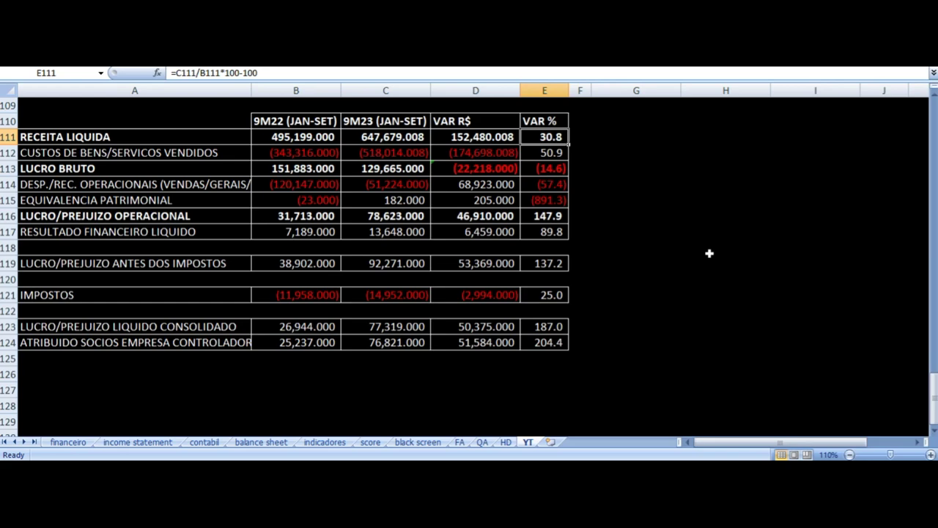
{"action": "key", "text": "Left"}
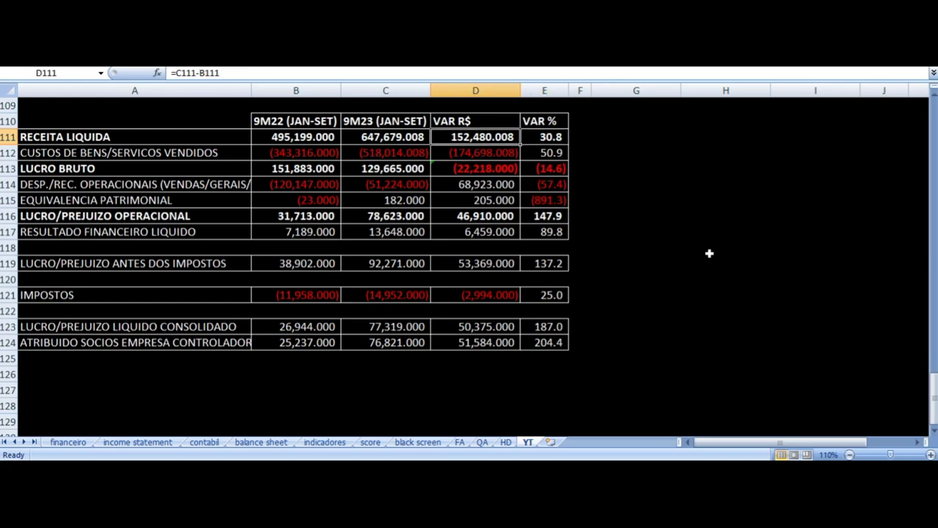
{"action": "key", "text": "Right"}
{"action": "key", "text": "Left"}
{"action": "key", "text": "Down"}
{"action": "key", "text": "Right"}
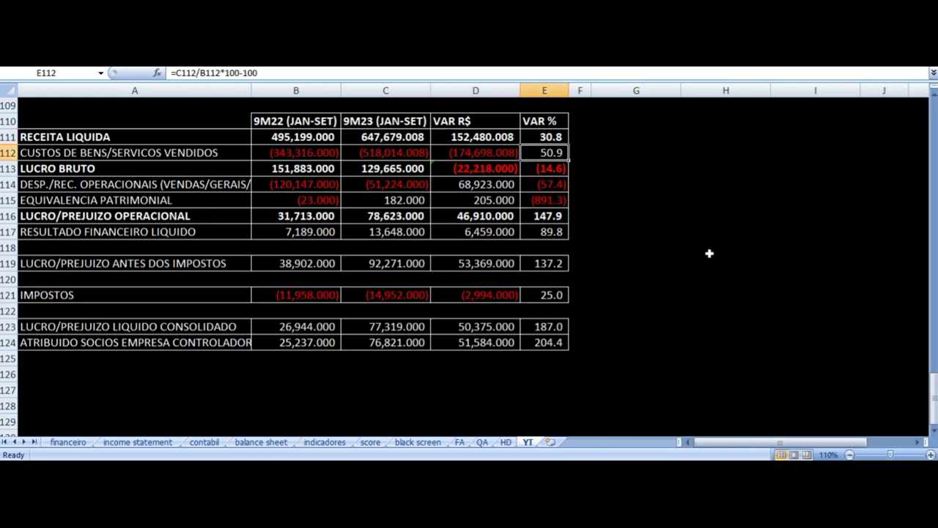
Examine Lucro Bruto in row 113 for 9M22 and 9M23, including its R$ and percentage variations.
{"action": "key", "text": "Down"}
{"action": "key", "text": "Left"}
{"action": "key", "text": "Left"}
{"action": "key", "text": "Left"}
{"action": "key", "text": "Left"}
{"action": "key", "text": "Right"}
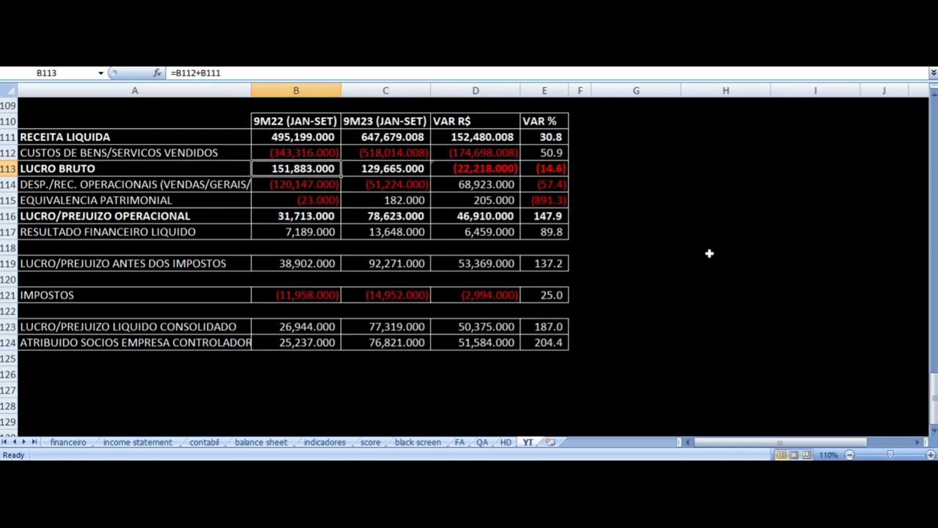
{"action": "key", "text": "Right"}
{"action": "key", "text": "Right"}
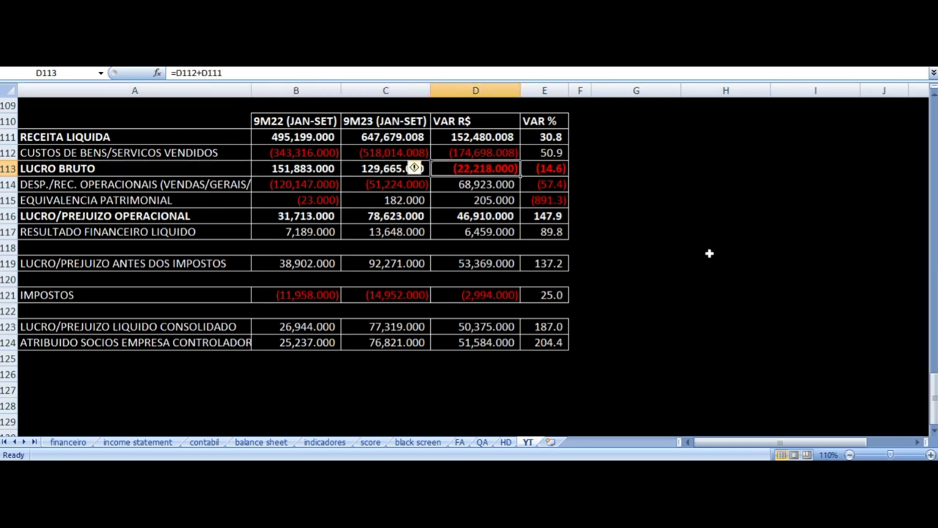
{"action": "key", "text": "Left"}
{"action": "key", "text": "Right"}
{"action": "key", "text": "Right"}
{"action": "key", "text": "Left"}
{"action": "key", "text": "Right"}
{"action": "key", "text": "Left"}
Compare the R$ variations of net revenue, costs and gross profit in D111 through D113.
{"action": "key", "text": "Up"}
{"action": "key", "text": "Up"}
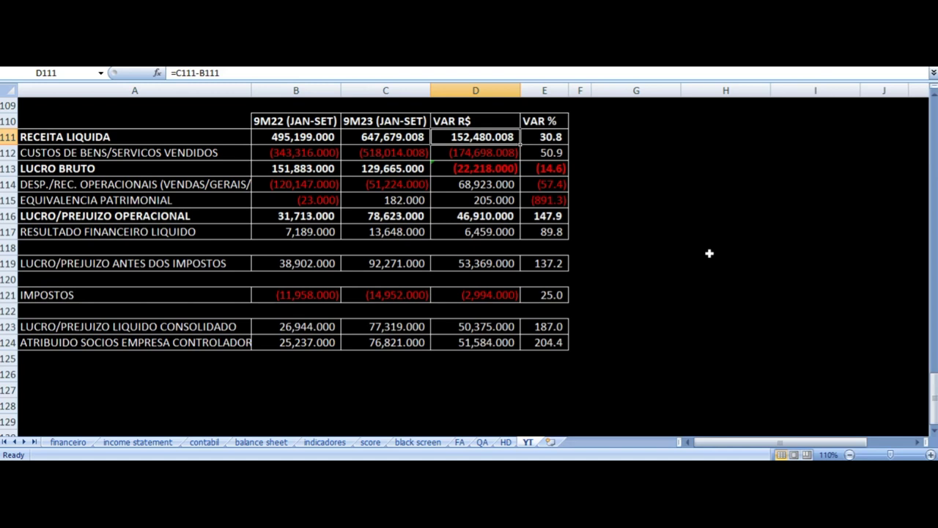
{"action": "key", "text": "Down"}
{"action": "key", "text": "Down"}
{"action": "key", "text": "Up"}
{"action": "key", "text": "Down"}
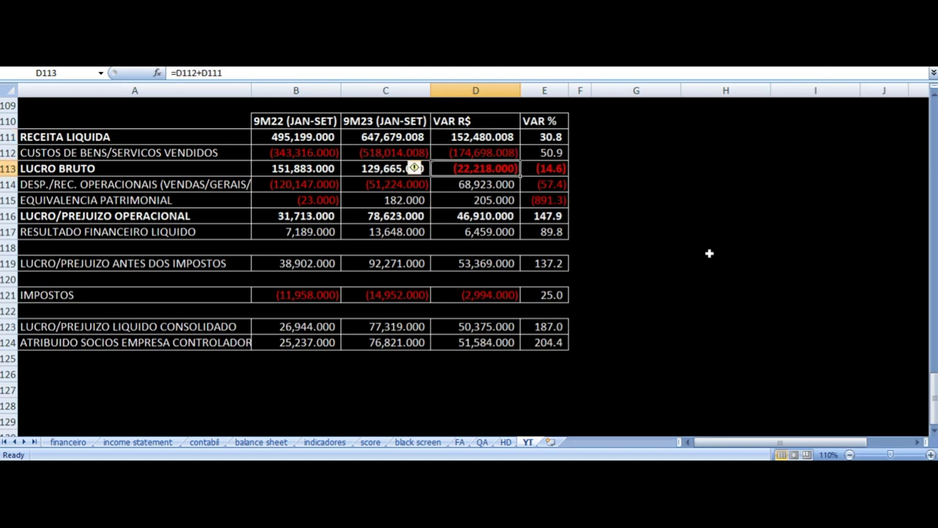
Compare the 9M22 and 9M23 operating expenses/revenues in row 114 and check their R$ variation.
{"action": "key", "text": "Down"}
{"action": "key", "text": "Left"}
{"action": "key", "text": "Left"}
{"action": "key", "text": "Left"}
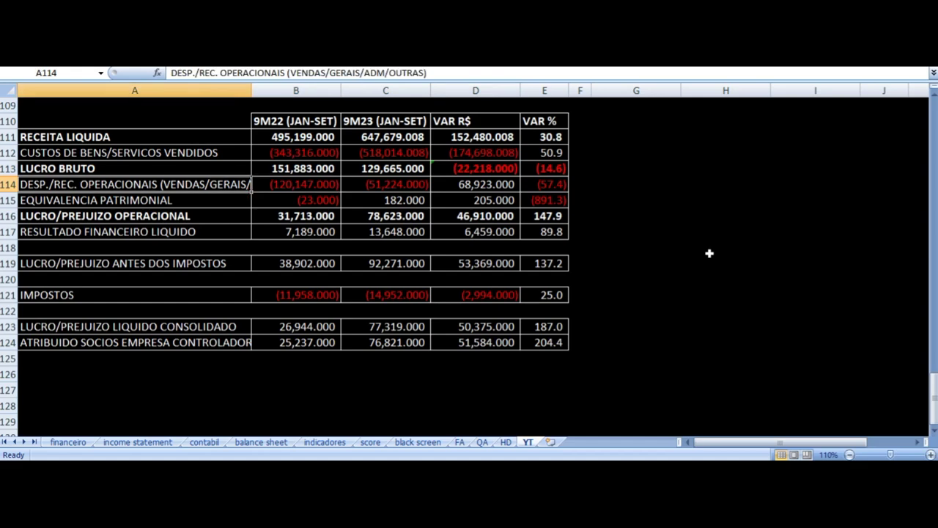
{"action": "key", "text": "Right"}
{"action": "key", "text": "Right"}
{"action": "key", "text": "Left"}
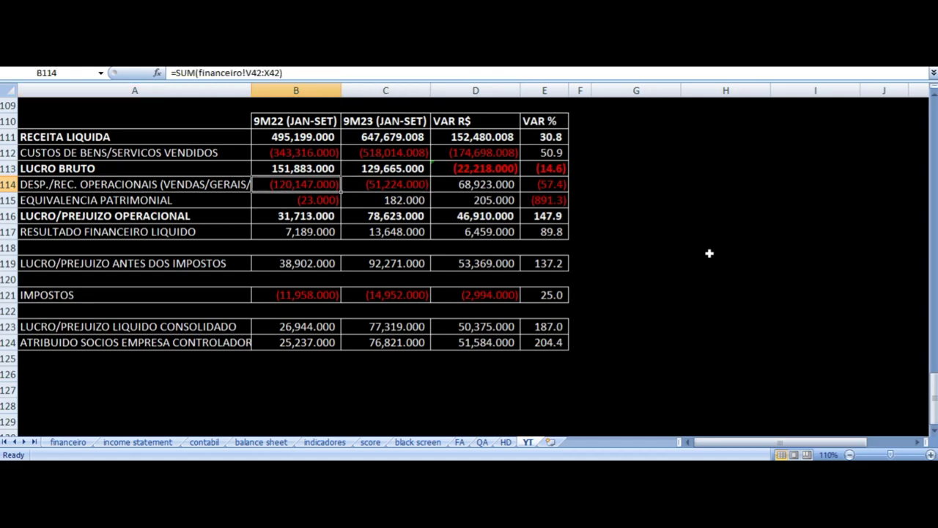
{"action": "key", "text": "Right"}
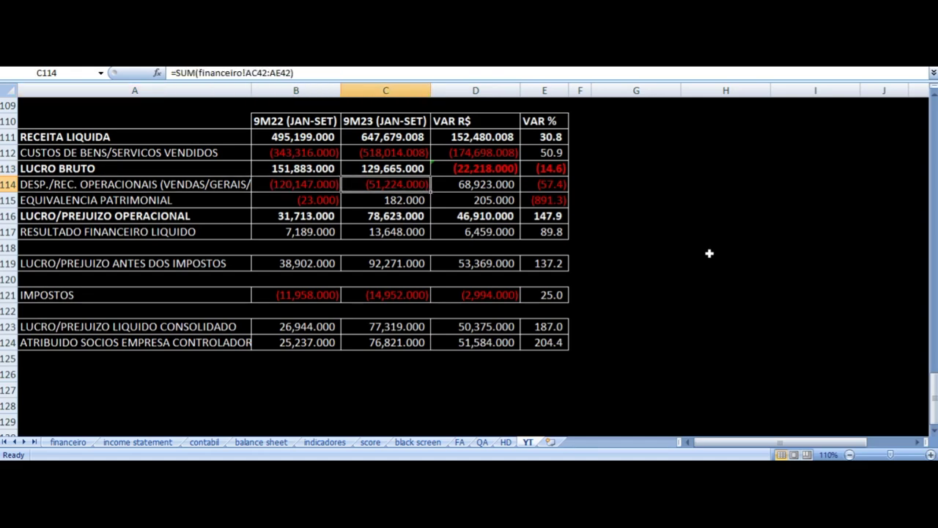
{"action": "key", "text": "Left"}
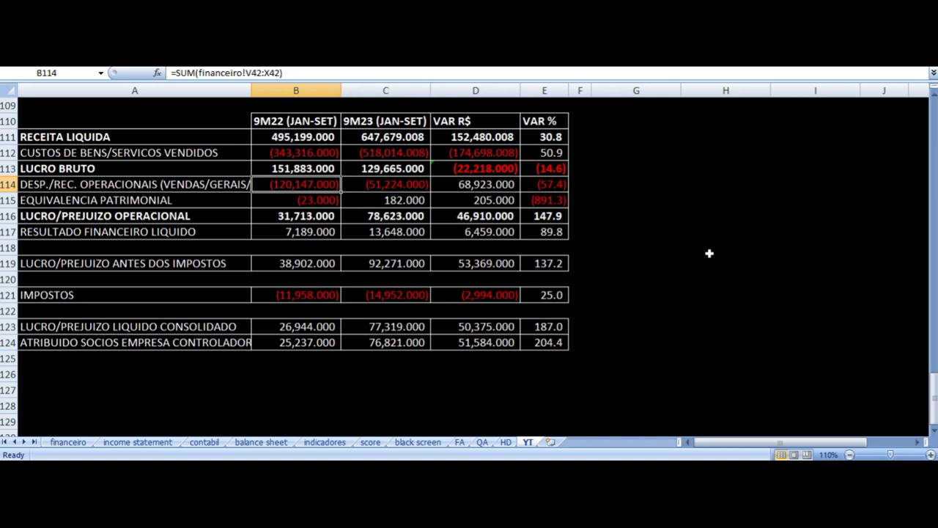
{"action": "key", "text": "Right"}
{"action": "key", "text": "Right"}
{"action": "key", "text": "Down"}
{"action": "key", "text": "Up"}
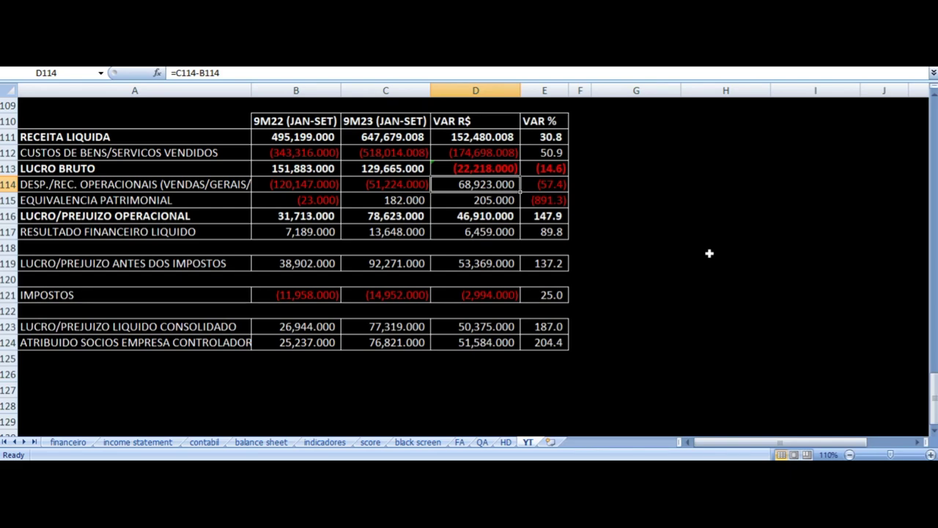
Review Equivalencia Patrimonial in row 115 across 9M22, 9M23 and its R$ variation.
{"action": "key", "text": "Down"}
{"action": "key", "text": "Left"}
{"action": "key", "text": "Left"}
{"action": "key", "text": "Left"}
{"action": "key", "text": "Right"}
{"action": "key", "text": "Right"}
{"action": "key", "text": "Right"}
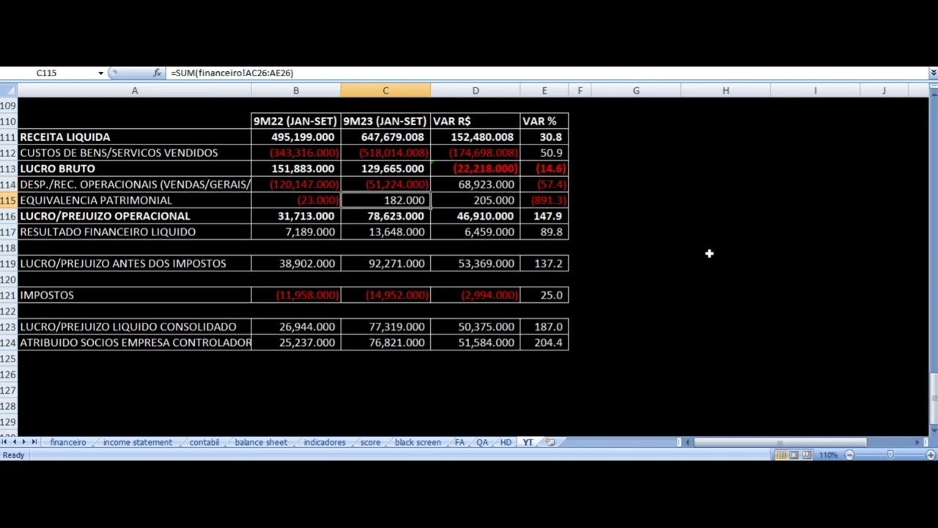
Examine Lucro/Prejuizo Operacional in row 116, covering its variations and the 9M22 and 9M23 values.
{"action": "key", "text": "Down"}
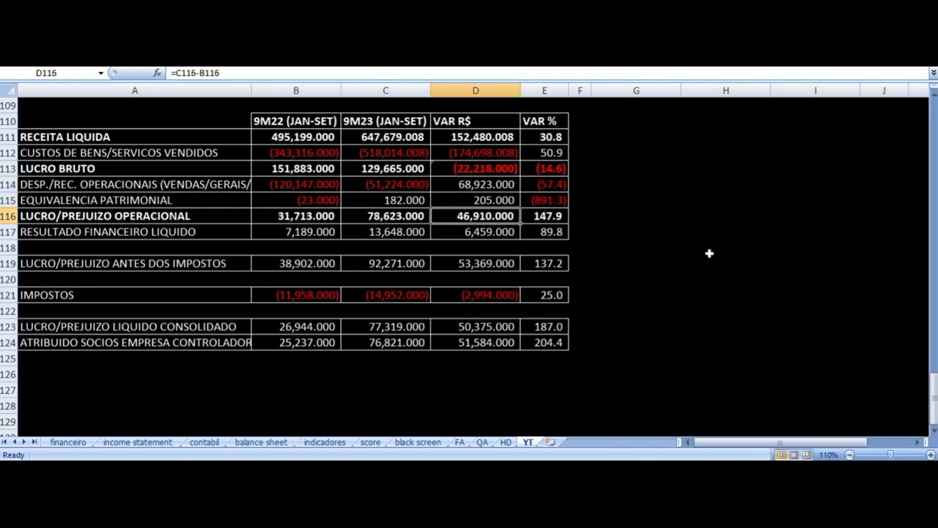
{"action": "key", "text": "Right"}
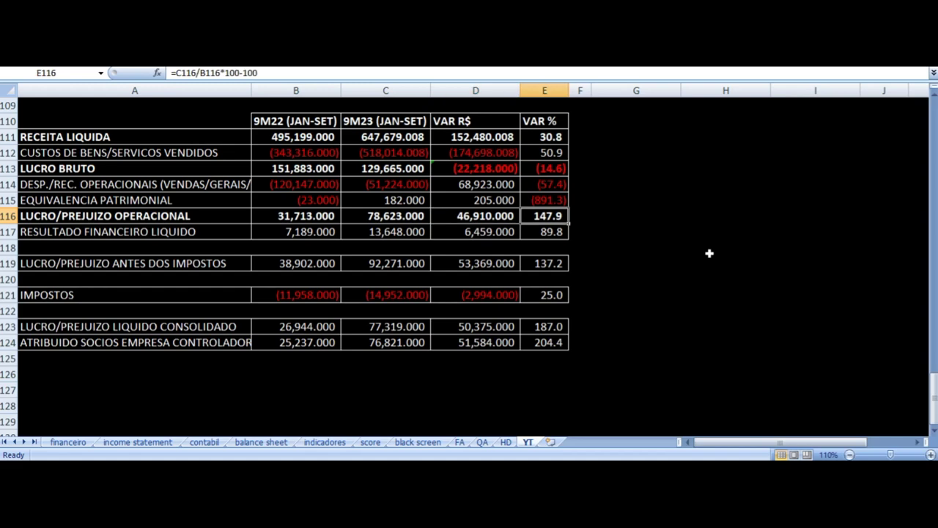
{"action": "key", "text": "Left"}
{"action": "key", "text": "Left"}
{"action": "key", "text": "Left"}
{"action": "key", "text": "Left"}
{"action": "key", "text": "Right"}
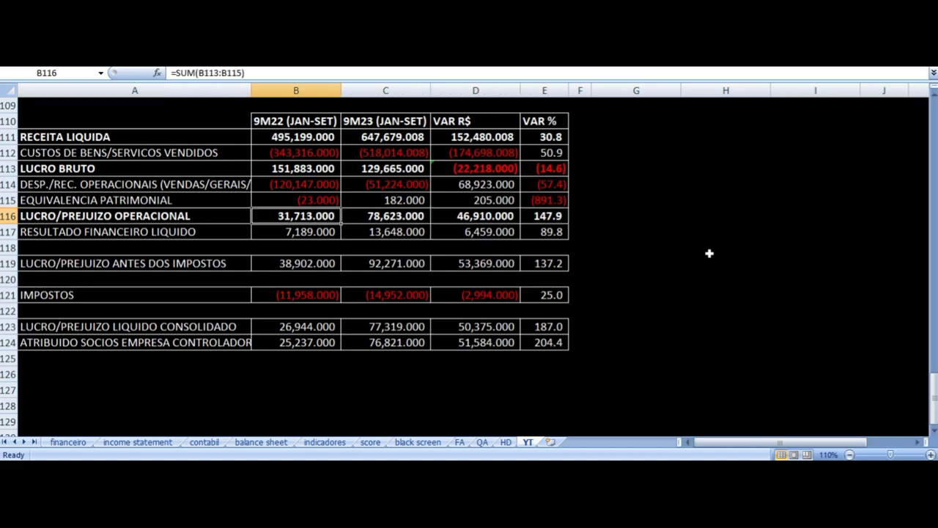
{"action": "key", "text": "Right"}
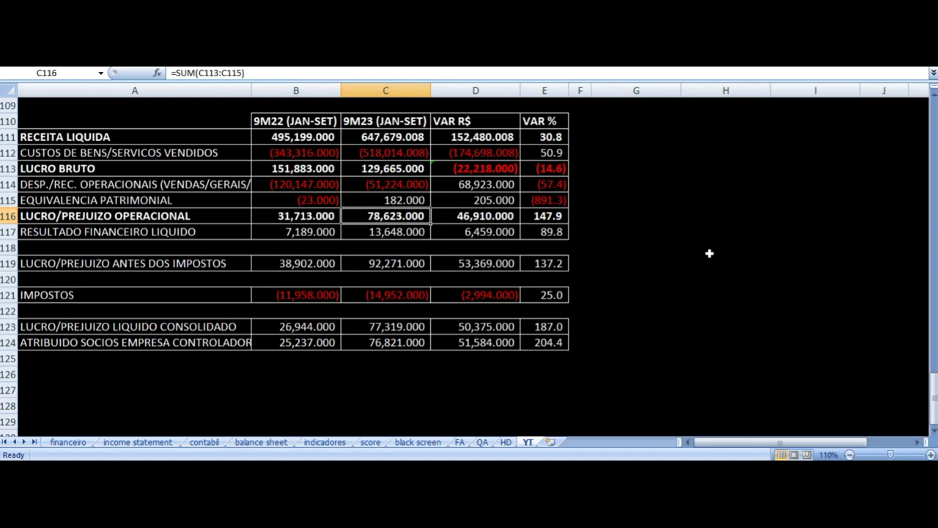
Examine Resultado Financeiro Liquido in row 117 for both nine-month periods, including its R$ and percentage variations.
{"action": "key", "text": "Down"}
{"action": "key", "text": "Left"}
{"action": "key", "text": "Right"}
{"action": "key", "text": "Up"}
{"action": "key", "text": "Down"}
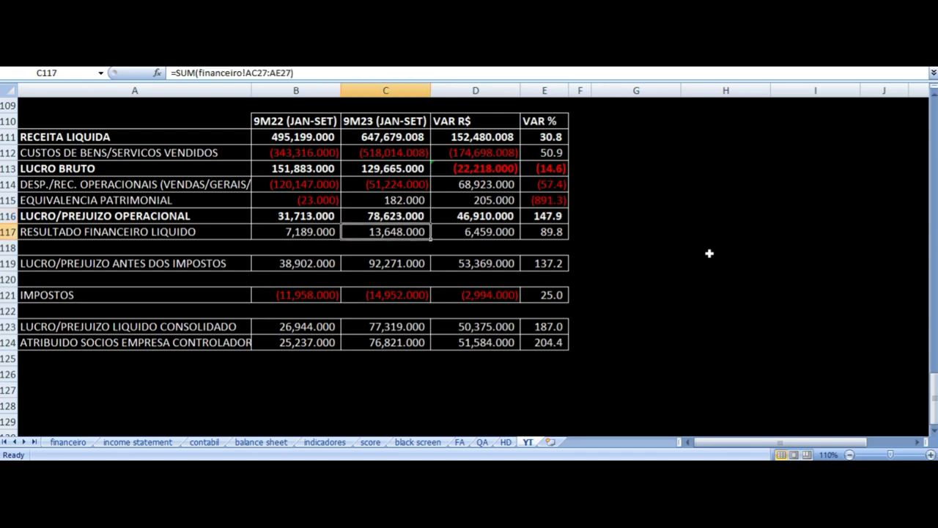
{"action": "key", "text": "Right"}
{"action": "key", "text": "Right"}
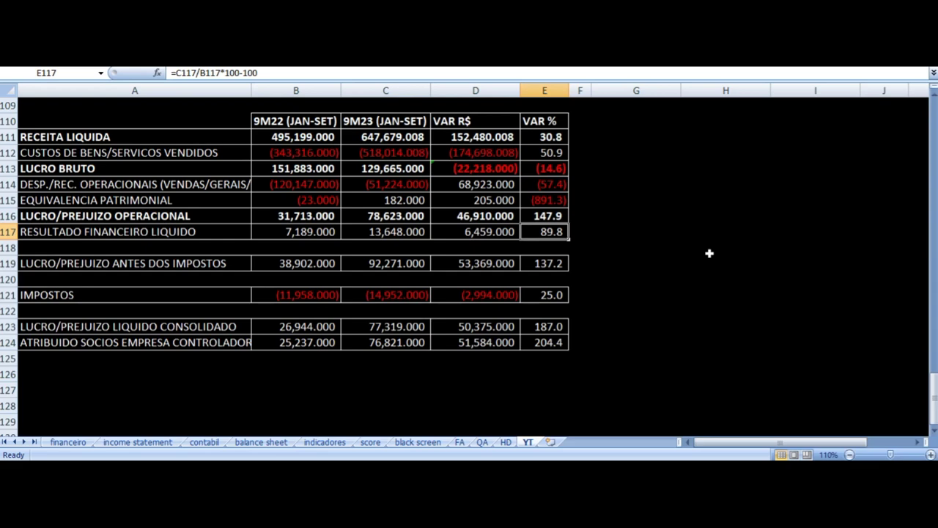
{"action": "key", "text": "Left"}
{"action": "key", "text": "Left"}
{"action": "key", "text": "Left"}
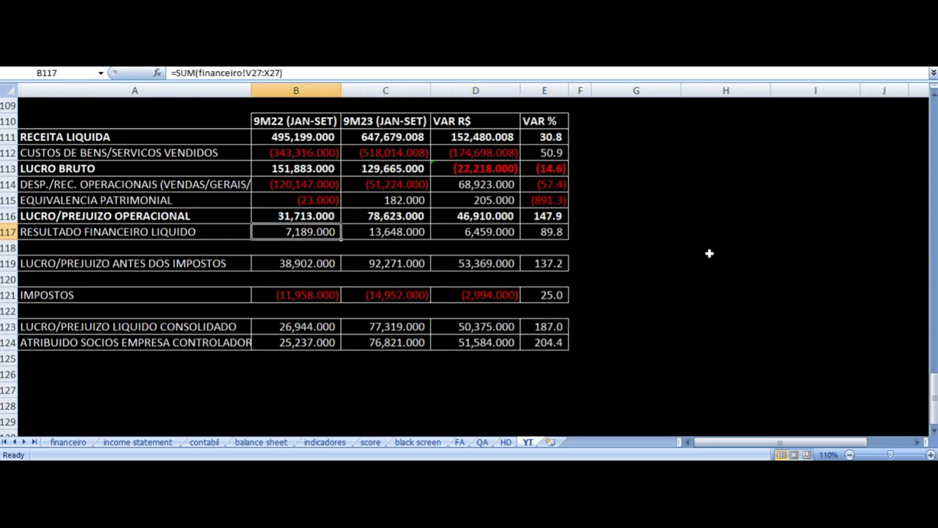
{"action": "key", "text": "Right"}
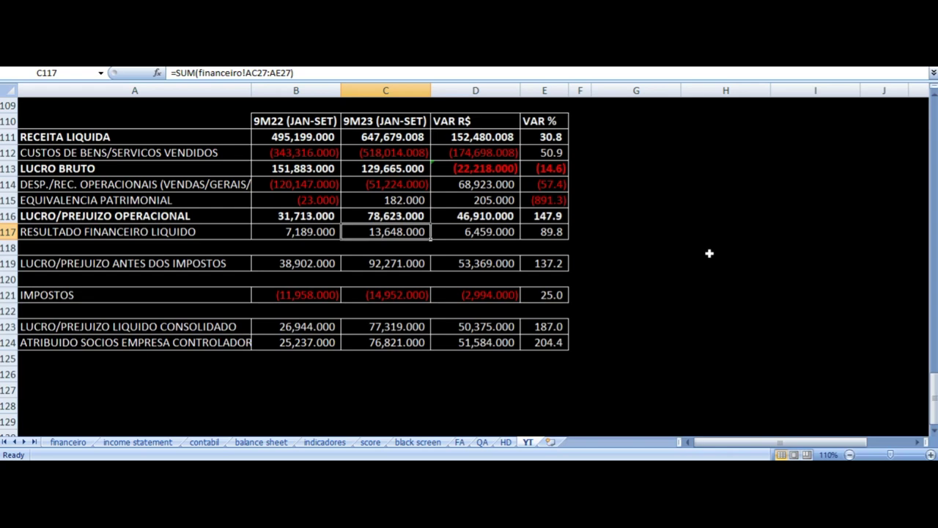
Examine Lucro/Prejuizo Antes dos Impostos in row 119, comparing 9M22 with 9M23 and both variations.
{"action": "key", "text": "Down"}
{"action": "key", "text": "Down"}
{"action": "key", "text": "Left"}
{"action": "key", "text": "Left"}
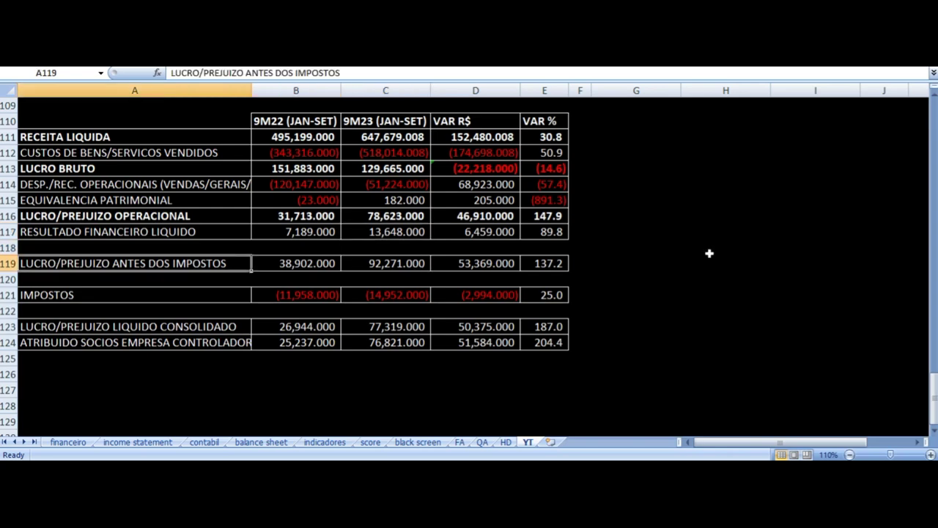
{"action": "key", "text": "Right"}
{"action": "key", "text": "Right"}
{"action": "key", "text": "Right"}
{"action": "key", "text": "Right"}
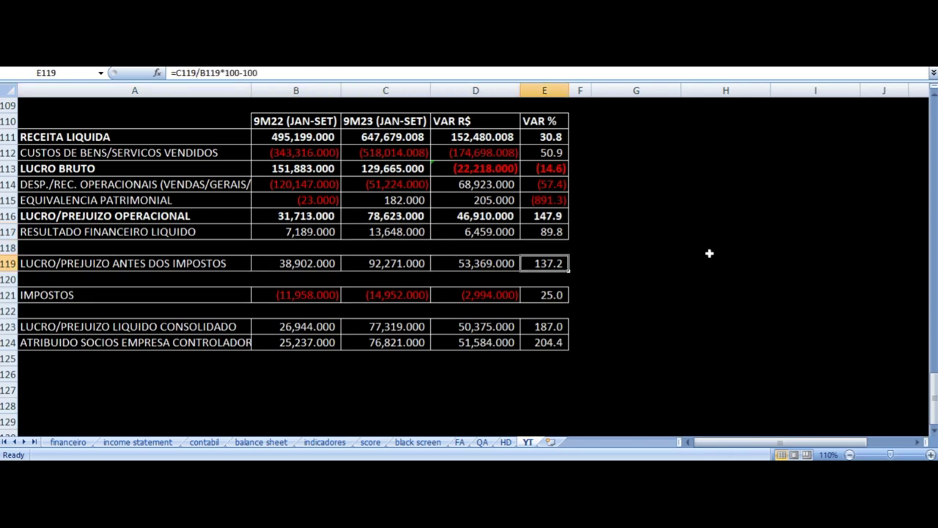
{"action": "key", "text": "Left"}
{"action": "key", "text": "Left"}
{"action": "key", "text": "Left"}
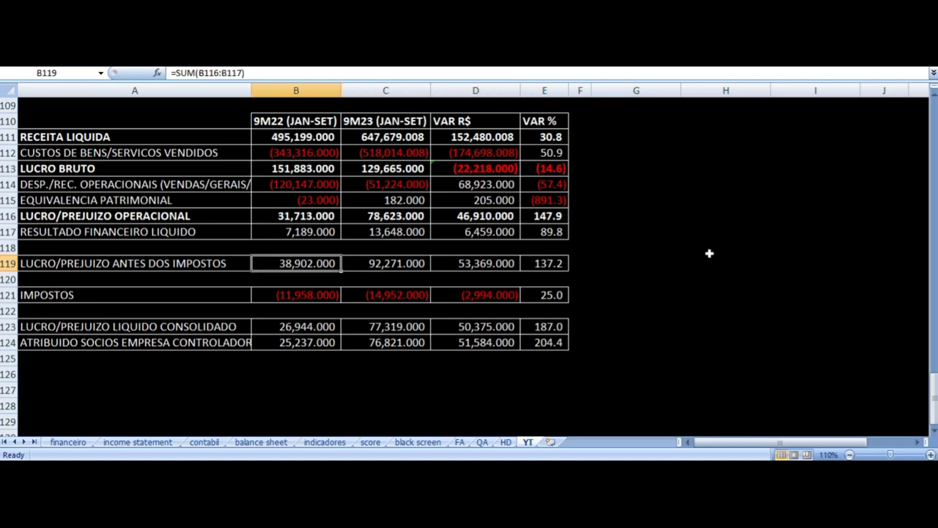
{"action": "key", "text": "Right"}
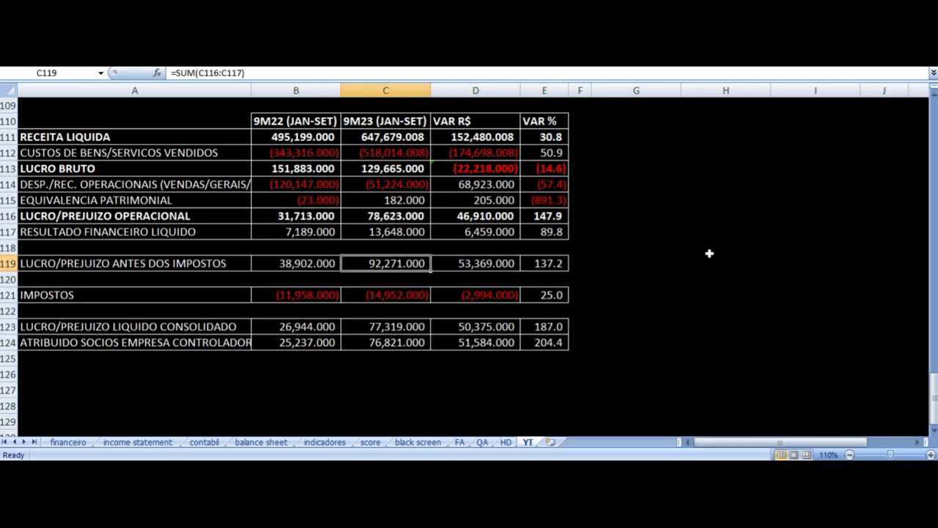
Review Impostos in row 121 across 9M22, 9M23 and the R$ and percentage variations.
{"action": "key", "text": "Down"}
{"action": "key", "text": "Down"}
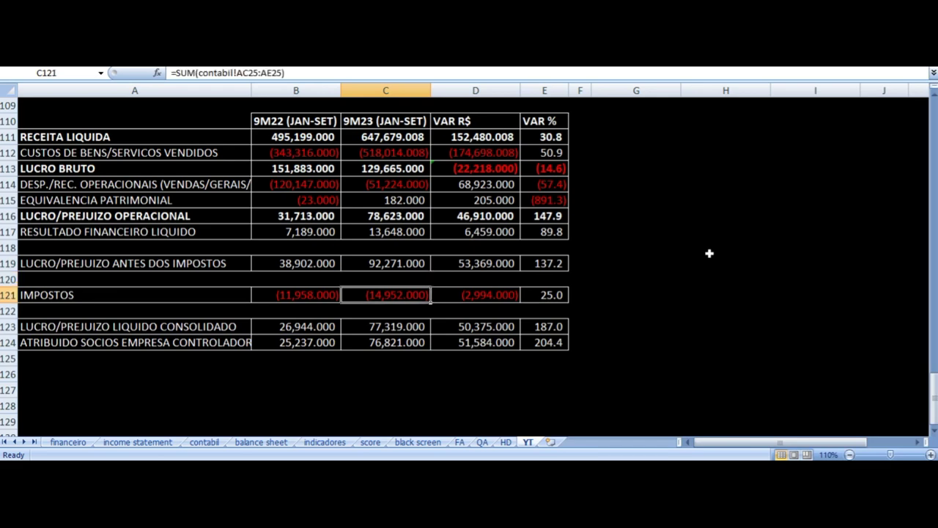
{"action": "key", "text": "Left"}
{"action": "key", "text": "Left"}
{"action": "key", "text": "Right"}
{"action": "key", "text": "Right"}
{"action": "key", "text": "Right"}
{"action": "key", "text": "Right"}
{"action": "key", "text": "Right"}
{"action": "key", "text": "Left"}
Review Lucro/Prejuizo Liquido Consolidado in row 123 across both nine-month periods and its variations.
{"action": "key", "text": "Down"}
{"action": "key", "text": "Down"}
{"action": "key", "text": "Left"}
{"action": "key", "text": "Left"}
{"action": "key", "text": "Left"}
{"action": "key", "text": "Left"}
{"action": "key", "text": "Right"}
{"action": "key", "text": "Right"}
{"action": "key", "text": "Right"}
{"action": "key", "text": "Right"}
Examine the nine-month profit attributed to the controlling company's shareholders in row 124, including its R$ and percentage variations.
{"action": "key", "text": "Down"}
{"action": "key", "text": "Left"}
{"action": "key", "text": "Left"}
{"action": "key", "text": "Left"}
{"action": "key", "text": "Left"}
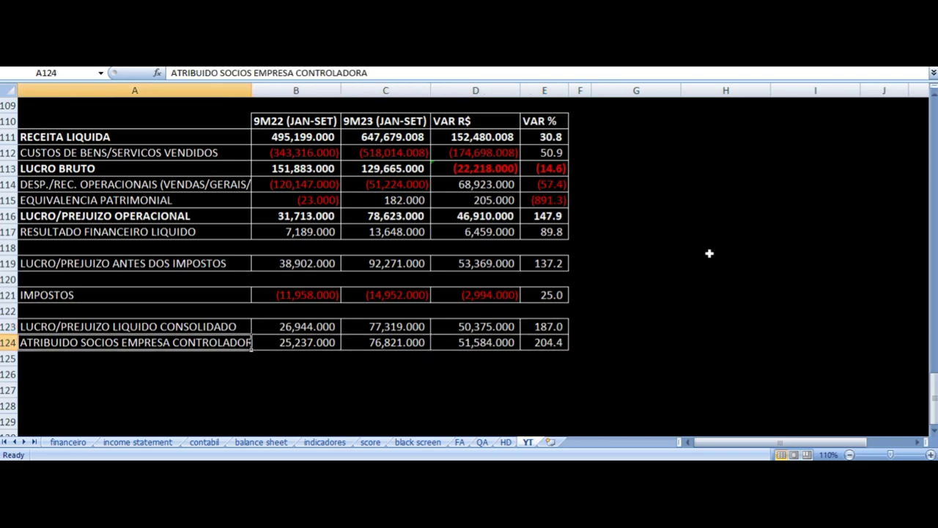
{"action": "key", "text": "Right"}
{"action": "key", "text": "Right"}
{"action": "key", "text": "Right"}
{"action": "key", "text": "Right"}
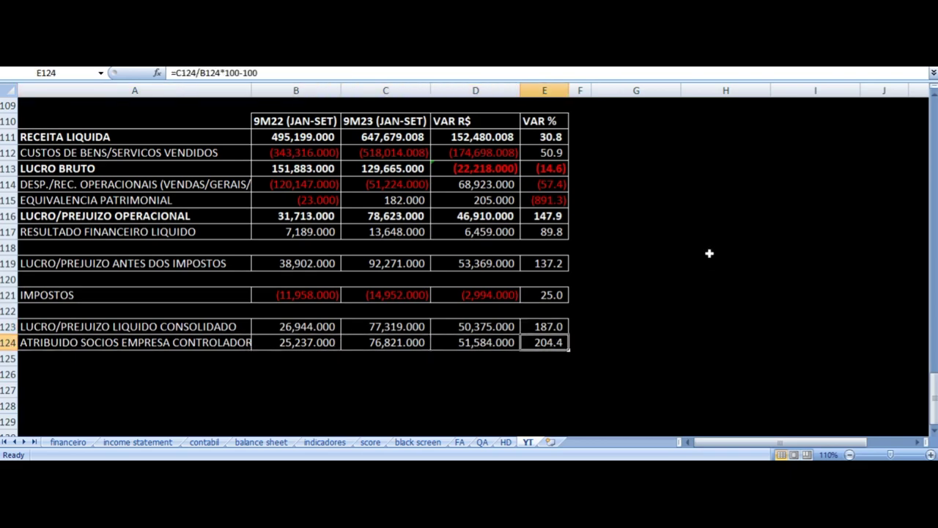
Go back up the nine-month VAR % column from row 124 to Receita Liquida in row 111, rechecking the percentages.
{"action": "key", "text": "Up"}
{"action": "key", "text": "Up"}
{"action": "key", "text": "Up"}
{"action": "key", "text": "Up"}
{"action": "key", "text": "Up"}
{"action": "key", "text": "Up"}
{"action": "key", "text": "Up"}
{"action": "key", "text": "Up"}
{"action": "key", "text": "Up"}
{"action": "key", "text": "Up"}
{"action": "key", "text": "Up"}
{"action": "key", "text": "Up"}
{"action": "key", "text": "Up"}
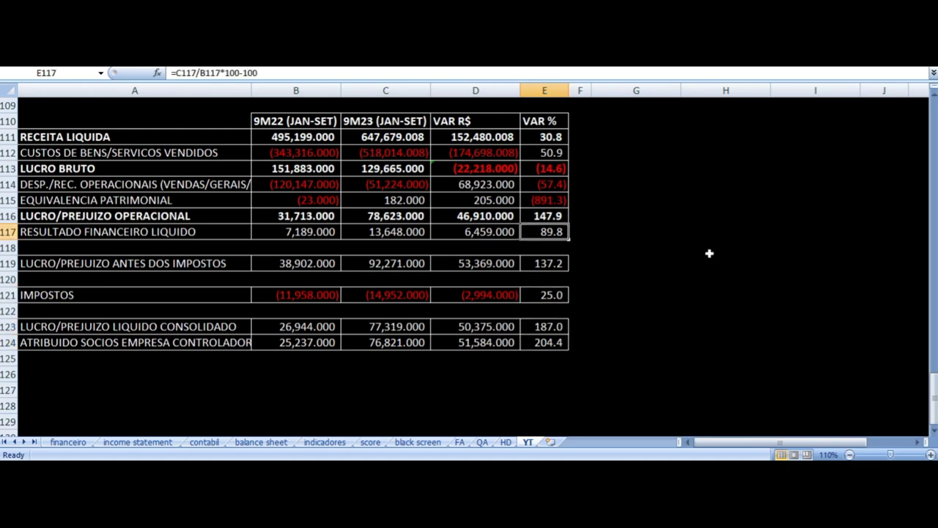
{"action": "key", "text": "Down"}
{"action": "key", "text": "Up"}
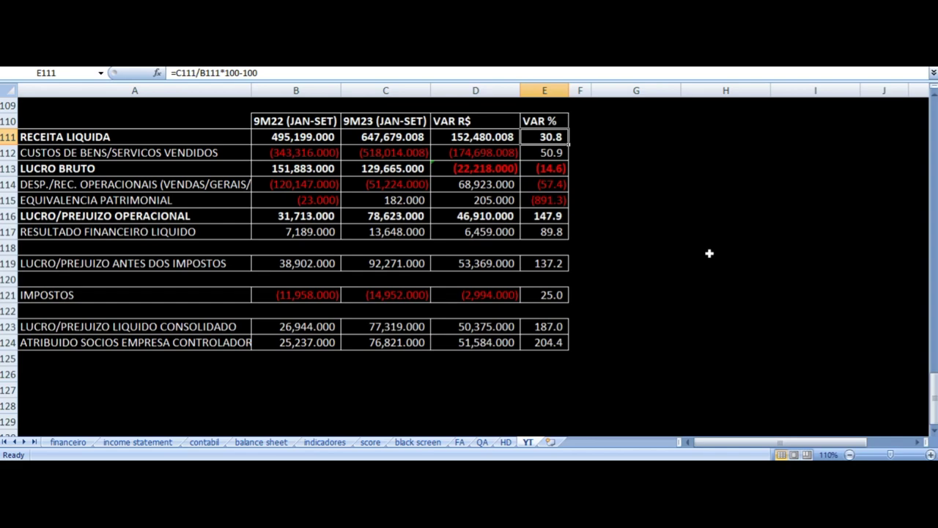
Recheck Lucro Bruto in row 113 from its percentage variation back across to the row label.
{"action": "key", "text": "Down"}
{"action": "key", "text": "Down"}
{"action": "key", "text": "Left"}
{"action": "key", "text": "Left"}
{"action": "key", "text": "Left"}
{"action": "key", "text": "Left"}
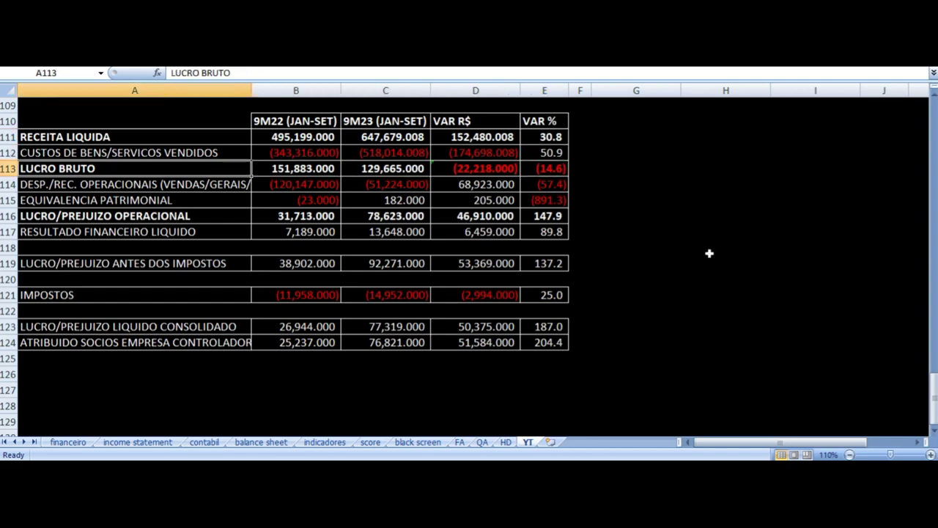
Review the nine-month VAR R$ figures from Lucro Bruto in row 113 down to Resultado Financeiro Liquido in row 117.
{"action": "key", "text": "Right"}
{"action": "key", "text": "Right"}
{"action": "key", "text": "Right"}
{"action": "key", "text": "Down"}
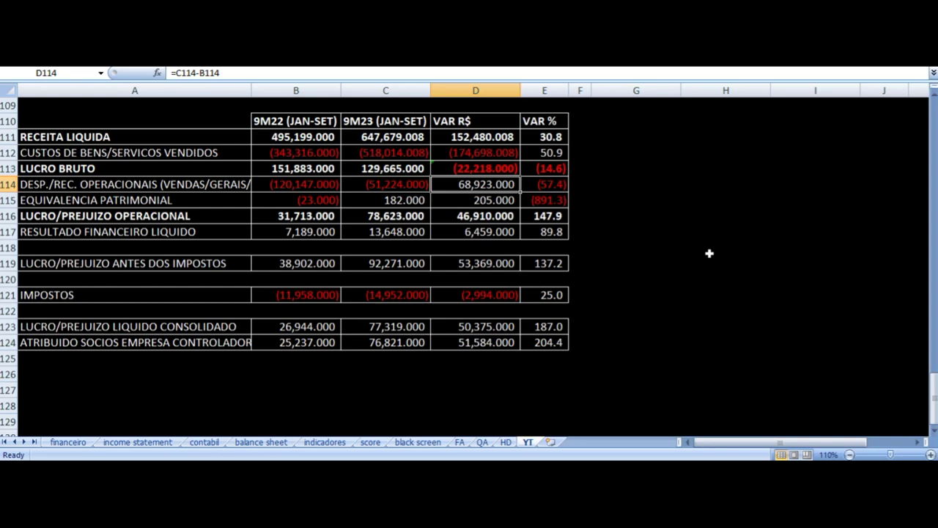
{"action": "key", "text": "Down"}
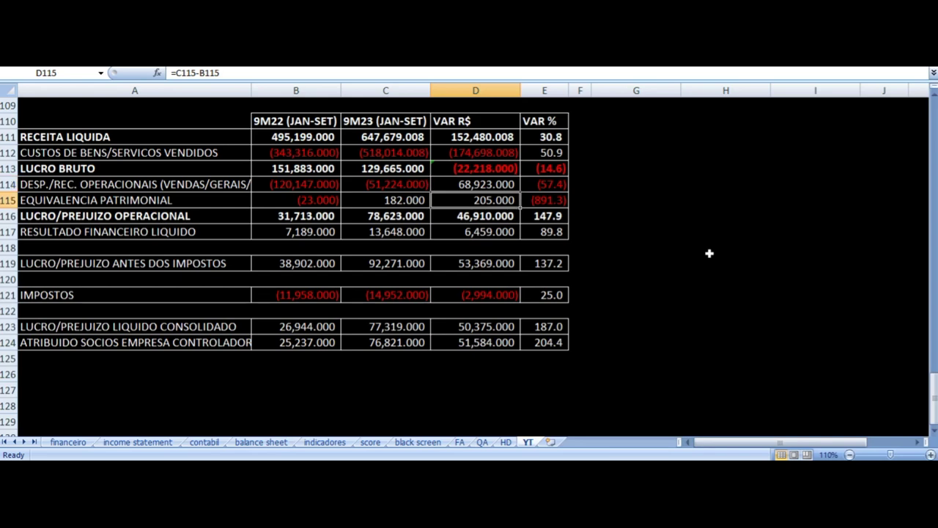
{"action": "key", "text": "Down"}
{"action": "key", "text": "Down"}
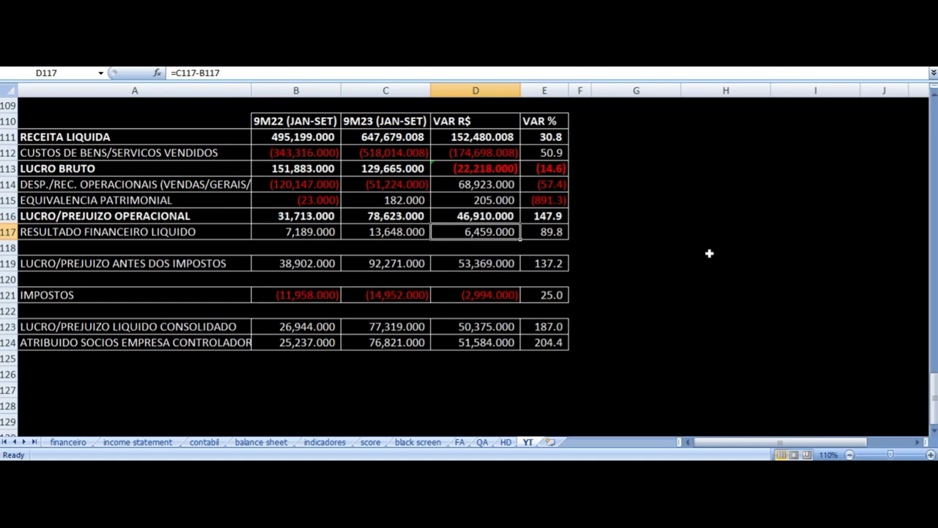
Return to Lucro Bruto in row 113 and recheck its nine-month amounts and R$ variation across the row.
{"action": "key", "text": "Up"}
{"action": "key", "text": "Up"}
{"action": "key", "text": "Up"}
{"action": "key", "text": "Up"}
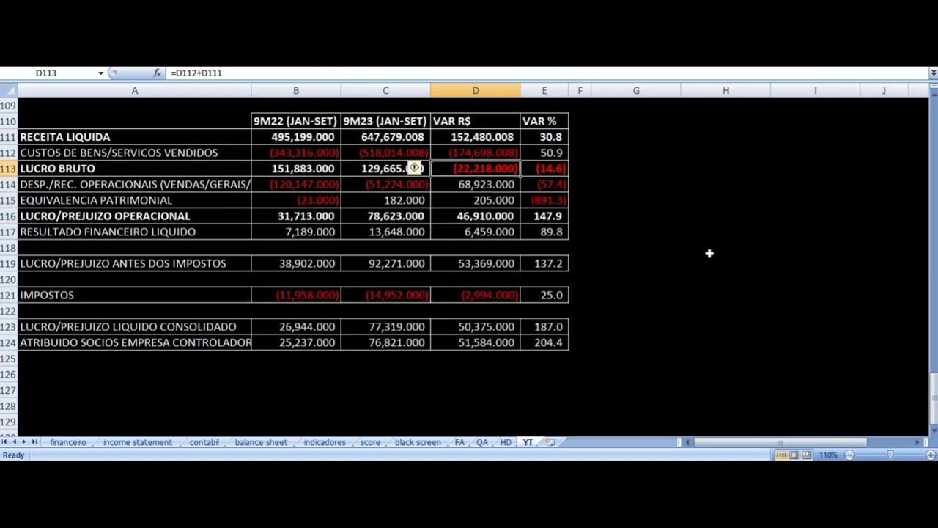
{"action": "key", "text": "Left"}
{"action": "key", "text": "Left"}
{"action": "key", "text": "Left"}
{"action": "key", "text": "Right"}
{"action": "key", "text": "Right"}
{"action": "key", "text": "Right"}
Follow the VAR R$ column from operating expenses in row 114 down to Lucro/Prejuizo Liquido Consolidado in row 123.
{"action": "key", "text": "Down"}
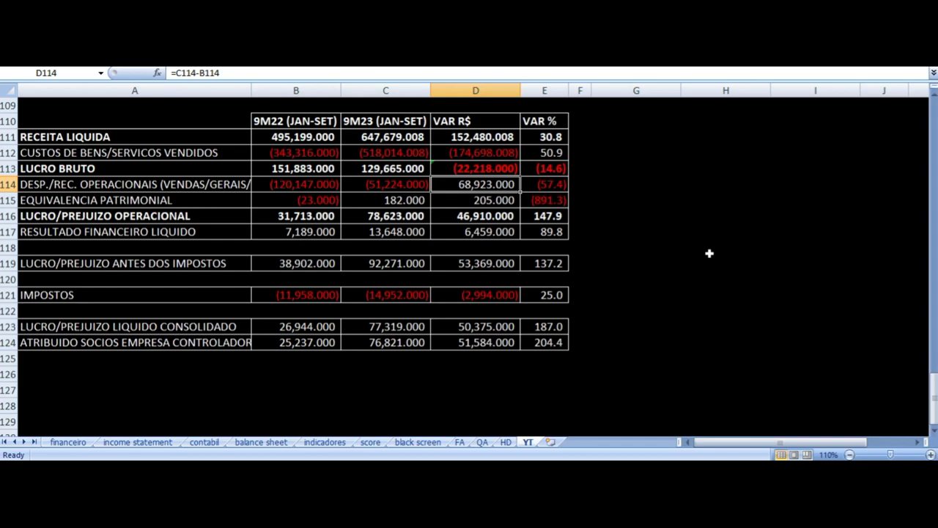
{"action": "key", "text": "Down"}
{"action": "key", "text": "Down"}
{"action": "key", "text": "Down"}
{"action": "key", "text": "Down"}
{"action": "key", "text": "Down"}
{"action": "key", "text": "Down"}
{"action": "key", "text": "Down"}
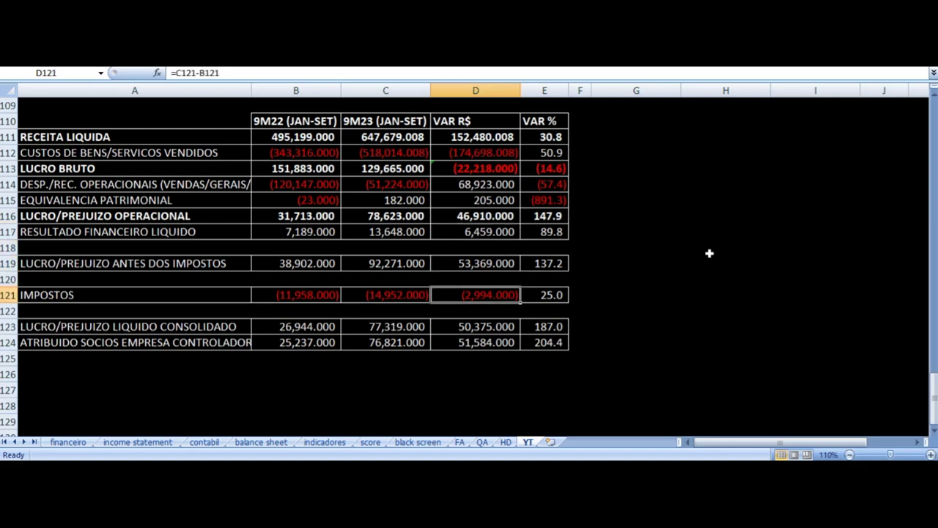
{"action": "key", "text": "Down"}
{"action": "key", "text": "Down"}
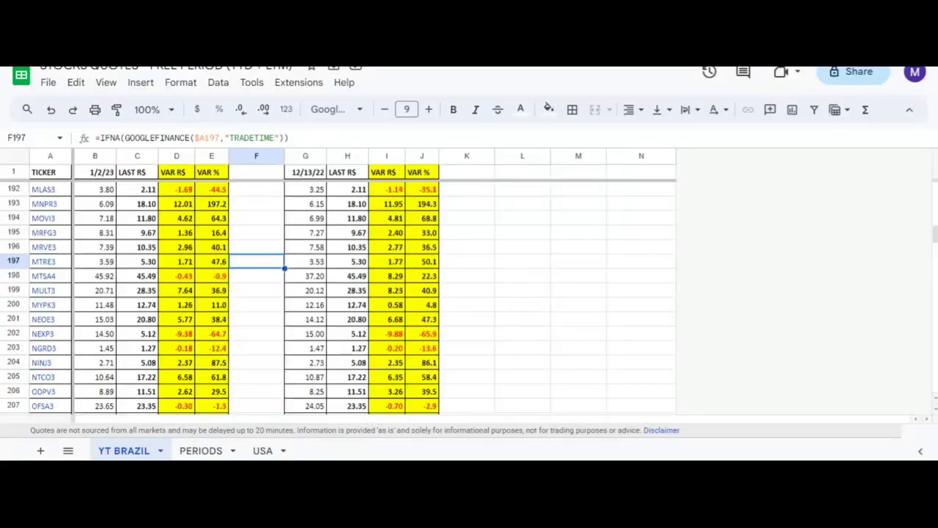
Switch to the Google Sheets stock quotes and review MTRE3 in row 197: 1/2/23 price, last price, R$ and percentage variations.
{"action": "key", "text": "Left"}
{"action": "key", "text": "Left"}
{"action": "key", "text": "Left"}
{"action": "key", "text": "Left"}
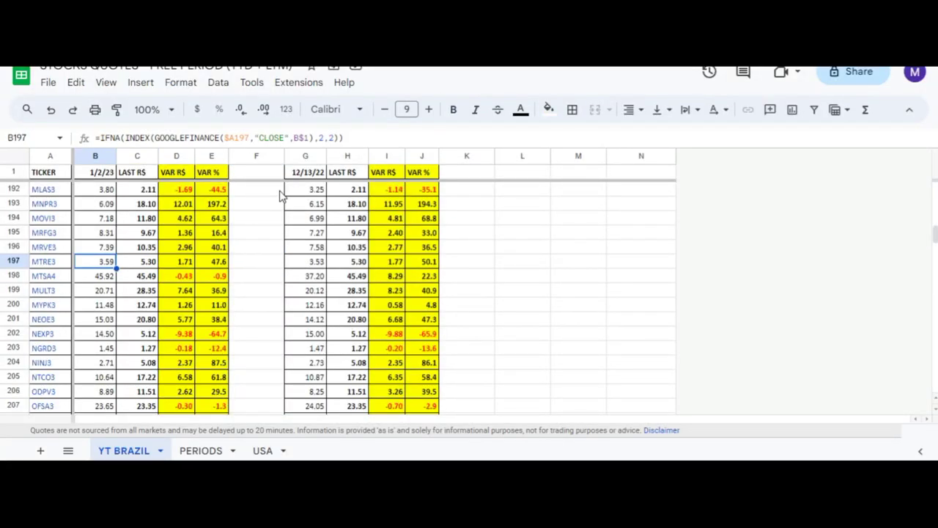
{"action": "key", "text": "Right"}
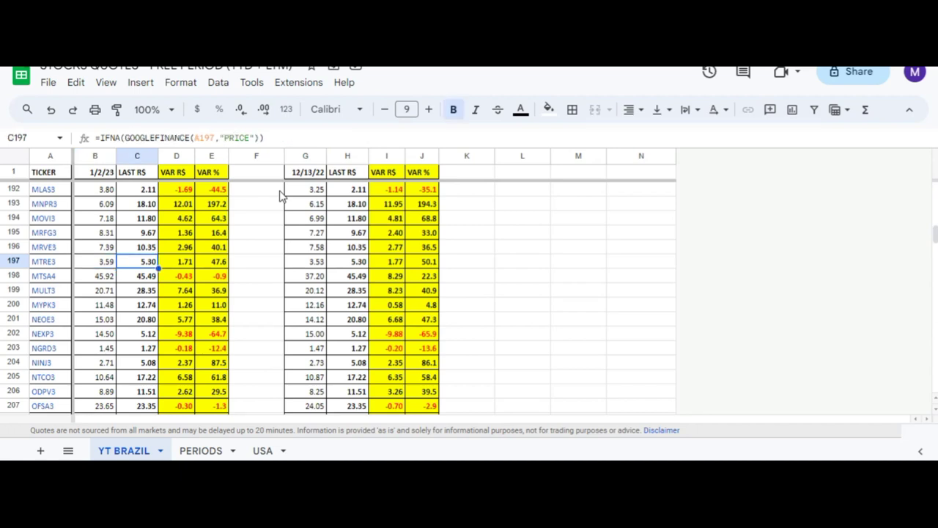
{"action": "key", "text": "Right"}
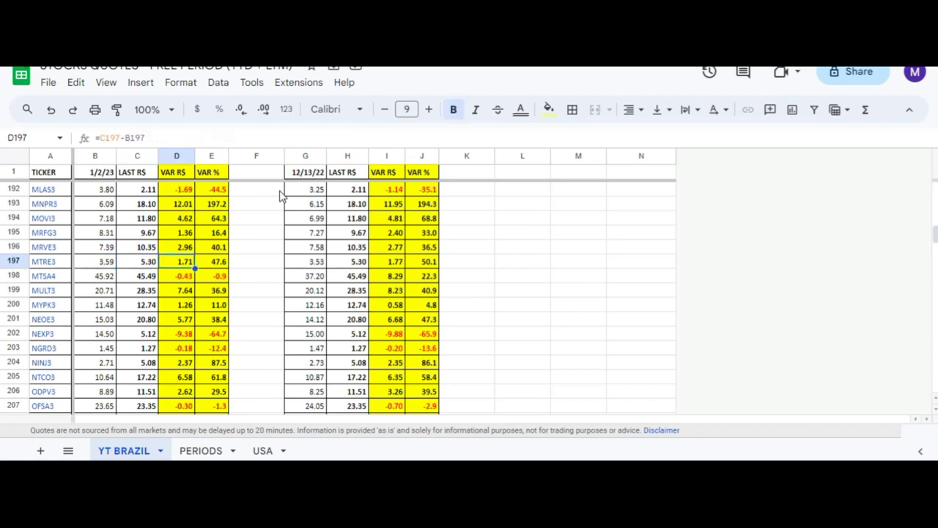
{"action": "key", "text": "Right"}
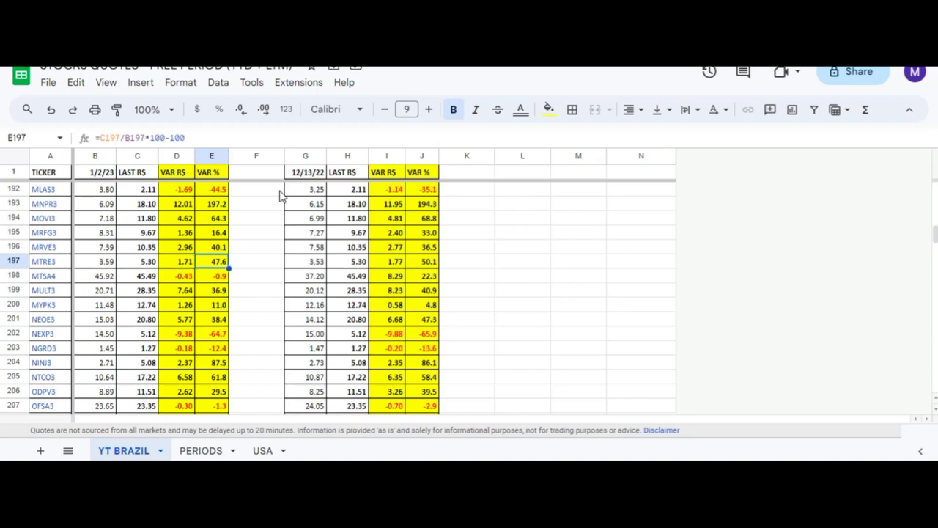
Review MTRE3's 12/13/22 price, last price and R$ and percentage variations in columns G to J.
{"action": "key", "text": "Right"}
{"action": "key", "text": "Right"}
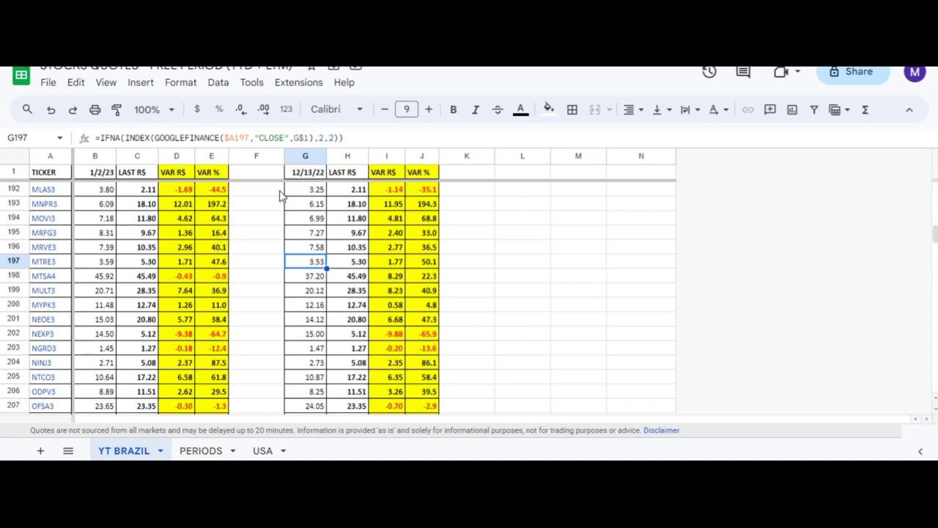
{"action": "key", "text": "Right"}
{"action": "key", "text": "Right"}
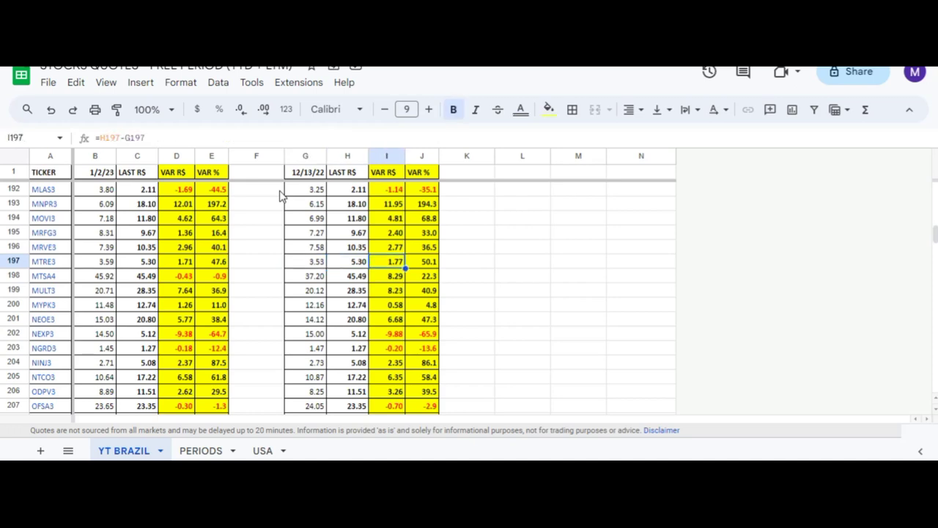
{"action": "key", "text": "Right"}
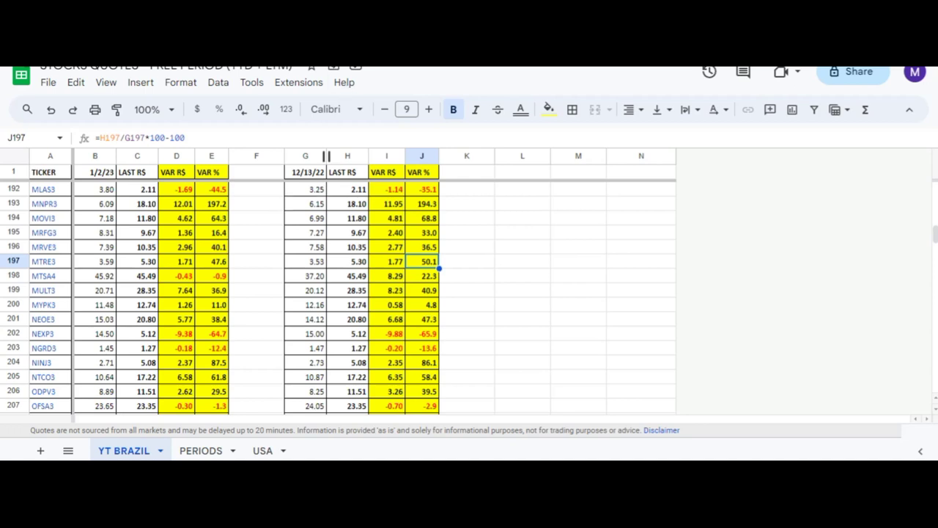
Switch to the Yahoo Finance chart of MTRE3.SA, show its dividend events and inspect the March, May and August 2023 dividends.
{"action": "key", "text": "ctrl+Tab"}
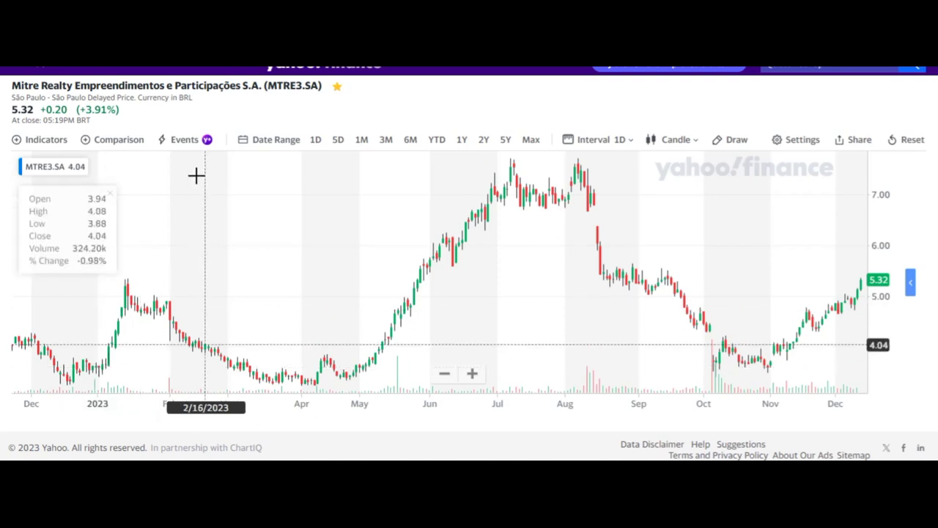
{"action": "left_click", "coordinate": [186, 142]}
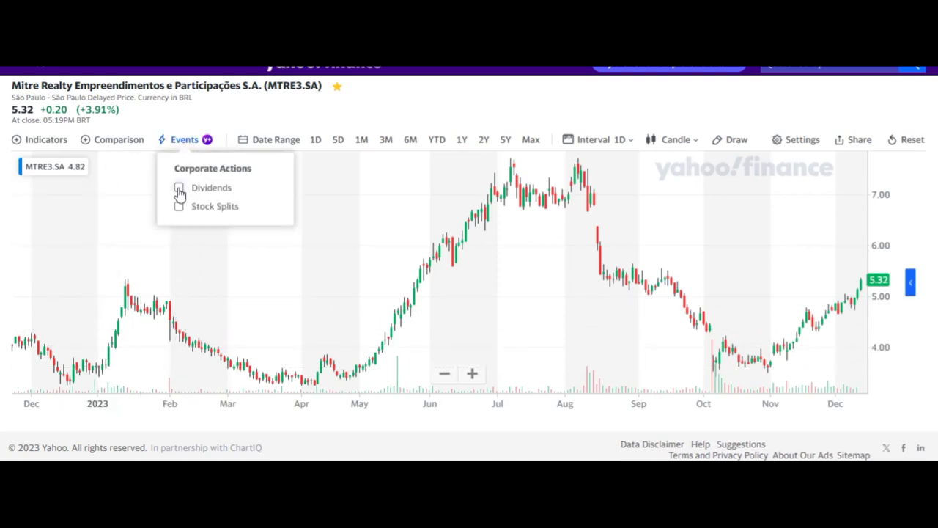
{"action": "left_click", "coordinate": [179, 187]}
{"action": "mouse_move", "coordinate": [288, 349]}
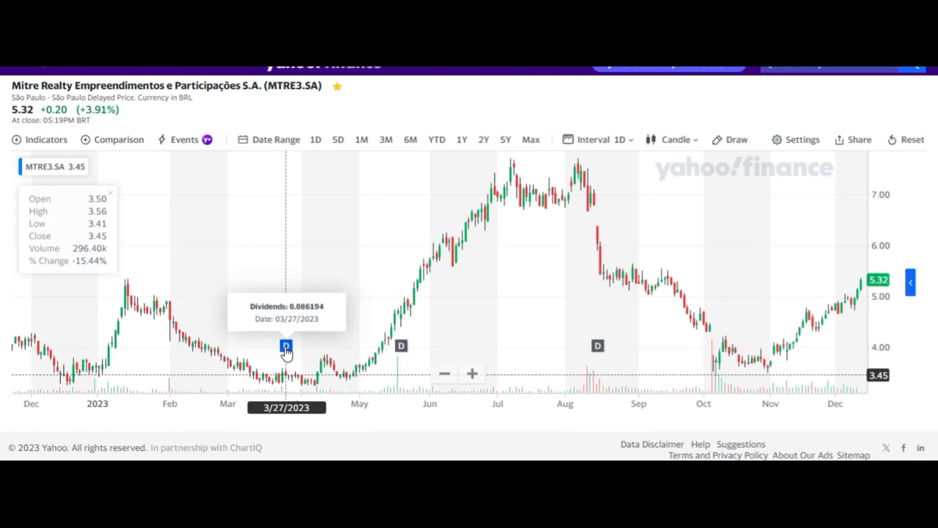
{"action": "mouse_move", "coordinate": [401, 349]}
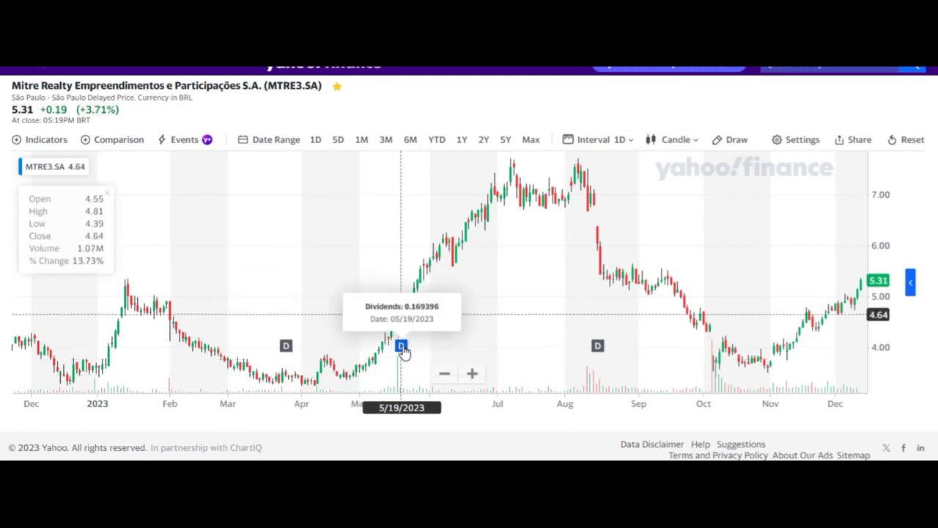
{"action": "mouse_move", "coordinate": [598, 348]}
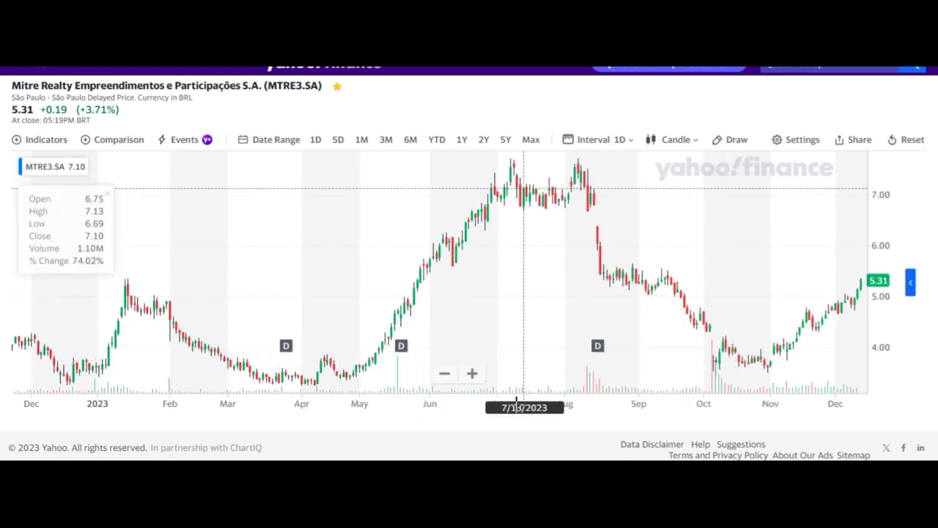
Return to the Excel workbook's HD sheet and review Receita Liquida for the first and second quarters of 2023.
{"action": "key", "text": "alt+Tab"}
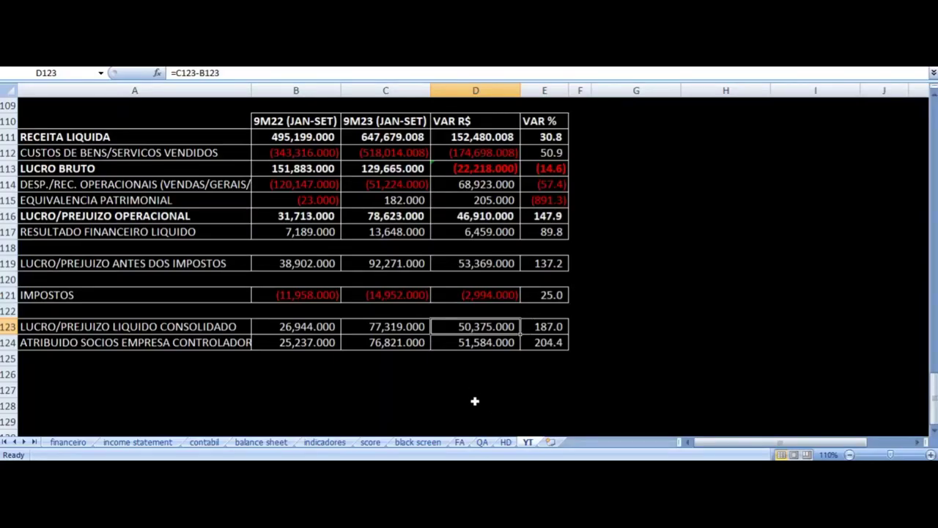
{"action": "left_click", "coordinate": [506, 442]}
{"action": "left_click", "coordinate": [680, 117]}
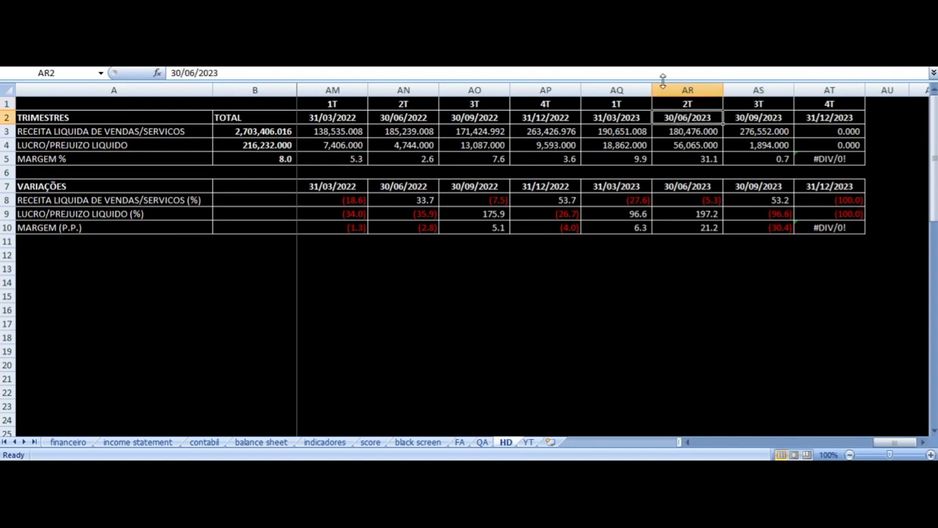
{"action": "key", "text": "Left"}
{"action": "key", "text": "Up"}
{"action": "key", "text": "Down"}
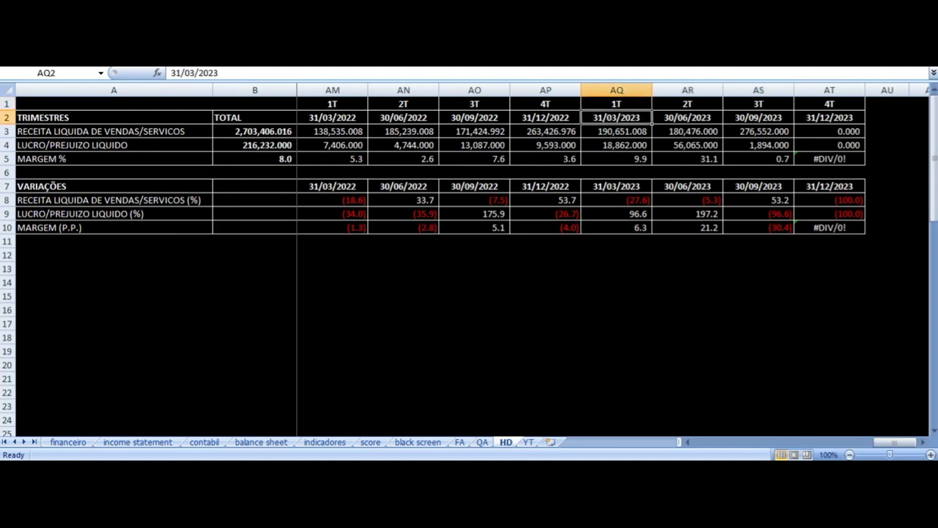
{"action": "key", "text": "Down"}
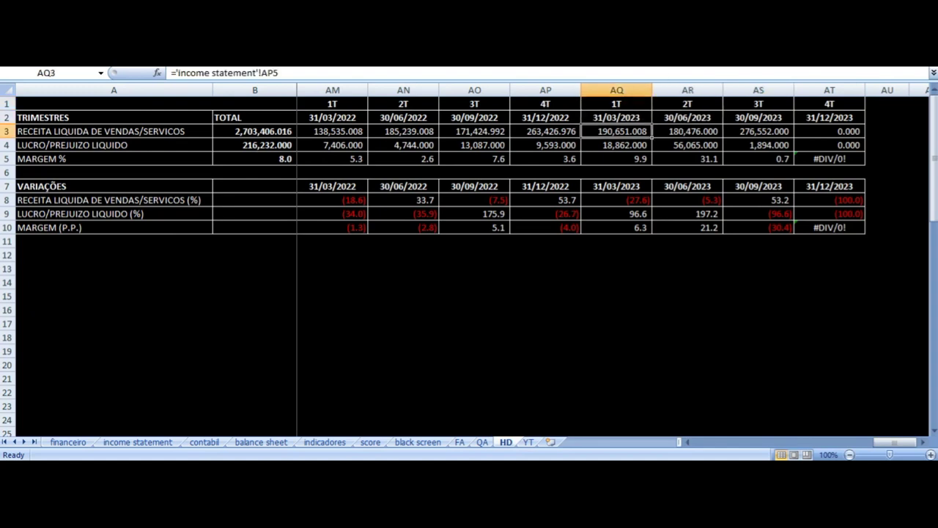
{"action": "key", "text": "Right"}
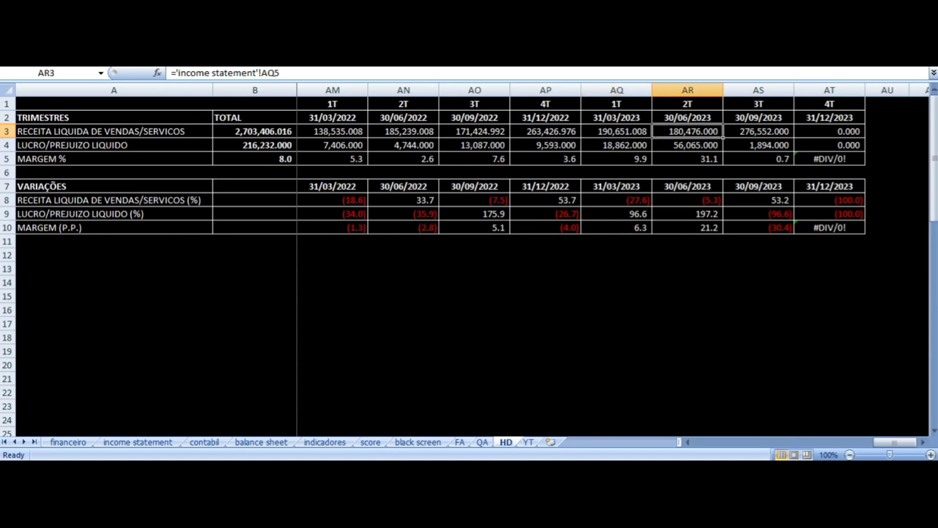
Examine Lucro/Prejuizo Liquido in row 4 for the first three quarters of 2023, returning to second-quarter revenue.
{"action": "key", "text": "Down"}
{"action": "key", "text": "Left"}
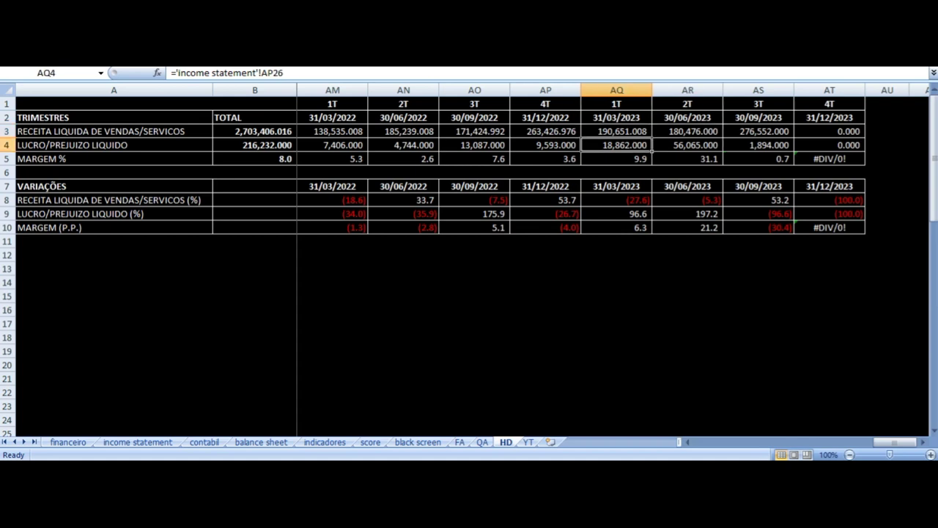
{"action": "key", "text": "Right"}
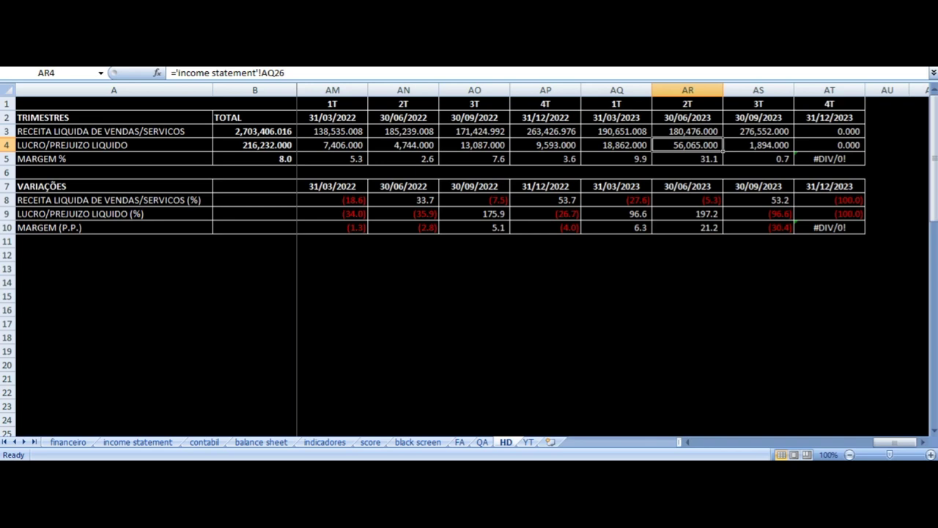
{"action": "key", "text": "Right"}
{"action": "key", "text": "Left"}
{"action": "key", "text": "Up"}
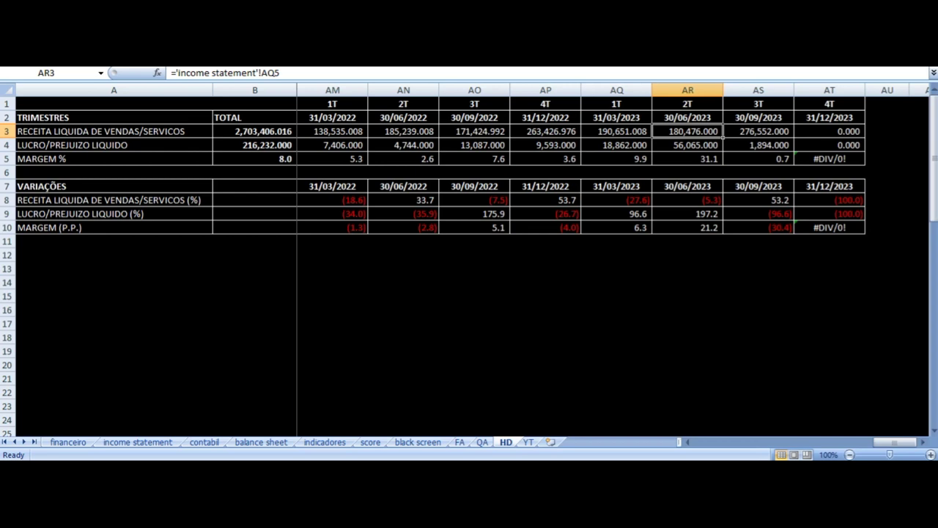
Compare net revenue and net profit between the second and third quarters of 2023, continuing down to the Variações header for 30/09/2023.
{"action": "left_click", "coordinate": [687, 145]}
{"action": "left_click", "coordinate": [687, 131]}
{"action": "left_click", "coordinate": [758, 131]}
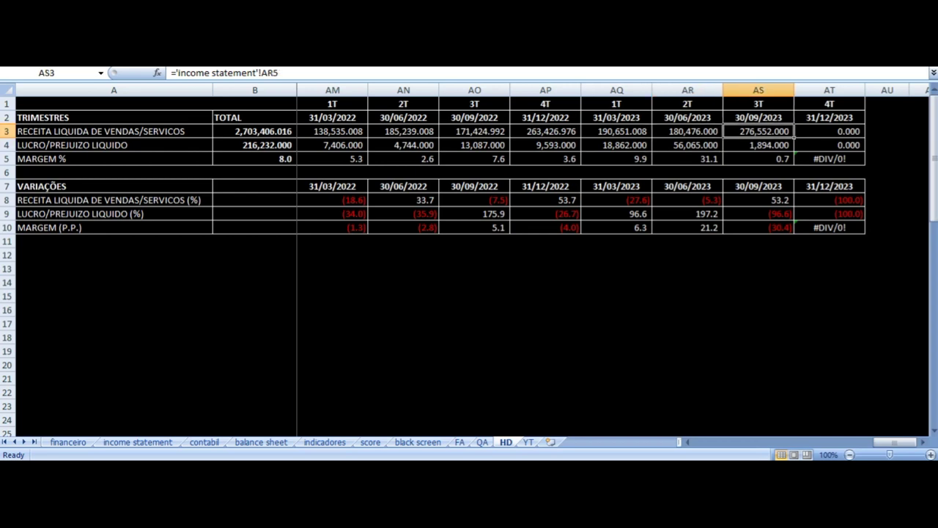
{"action": "left_click", "coordinate": [757, 145]}
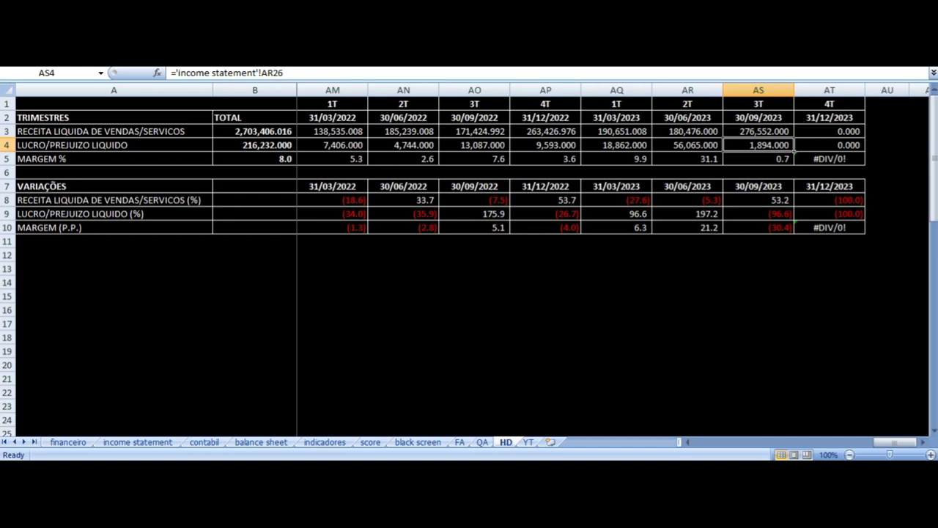
{"action": "key", "text": "Up"}
{"action": "key", "text": "Down"}
{"action": "key", "text": "Down"}
{"action": "key", "text": "Down"}
{"action": "key", "text": "Down"}
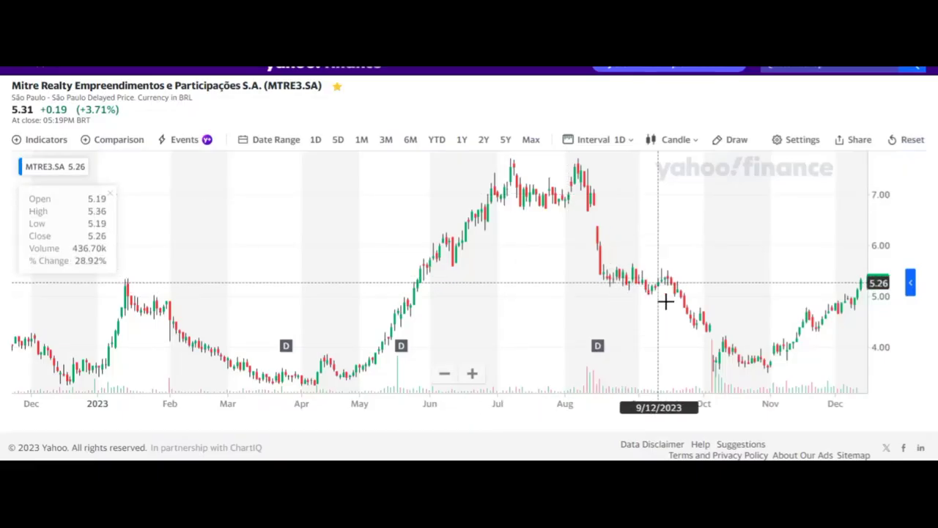
Switch to the Yahoo Finance chart and examine MTRE3.SA's price history and dividends back to early 2020, at wider and closer ranges.
{"action": "scroll", "coordinate": [471, 302], "scroll_direction": "down", "scroll_amount": 10}
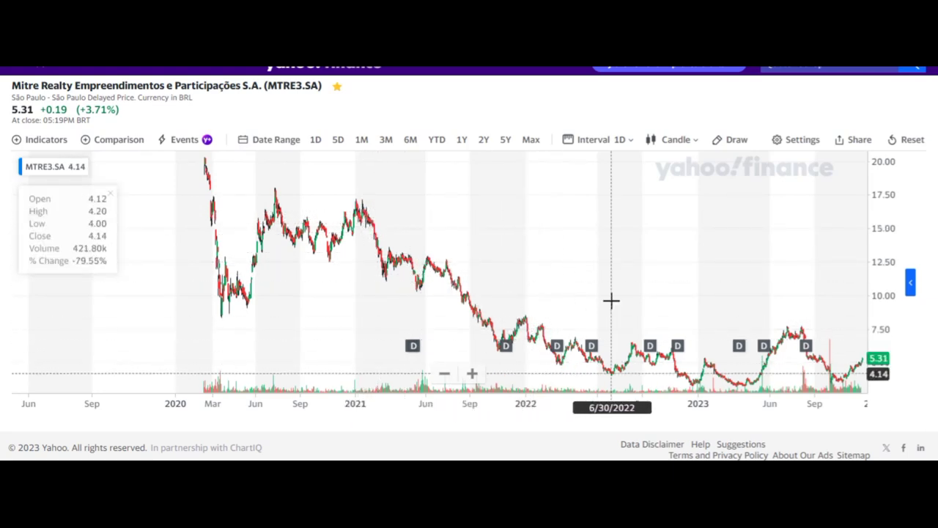
{"action": "scroll", "coordinate": [601, 297], "scroll_direction": "up", "scroll_amount": 3}
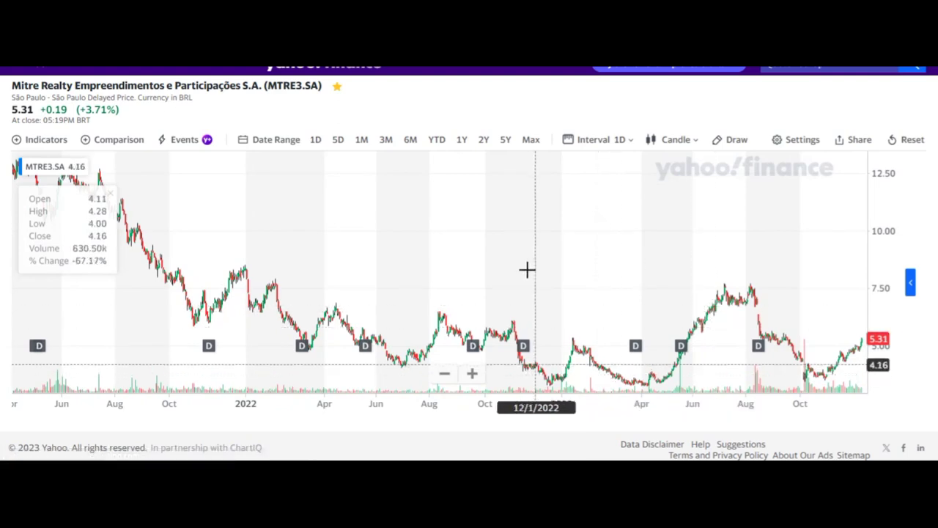
{"action": "scroll", "coordinate": [527, 270], "scroll_direction": "down", "scroll_amount": 2}
{"action": "scroll", "coordinate": [527, 269], "scroll_direction": "down", "scroll_amount": 2}
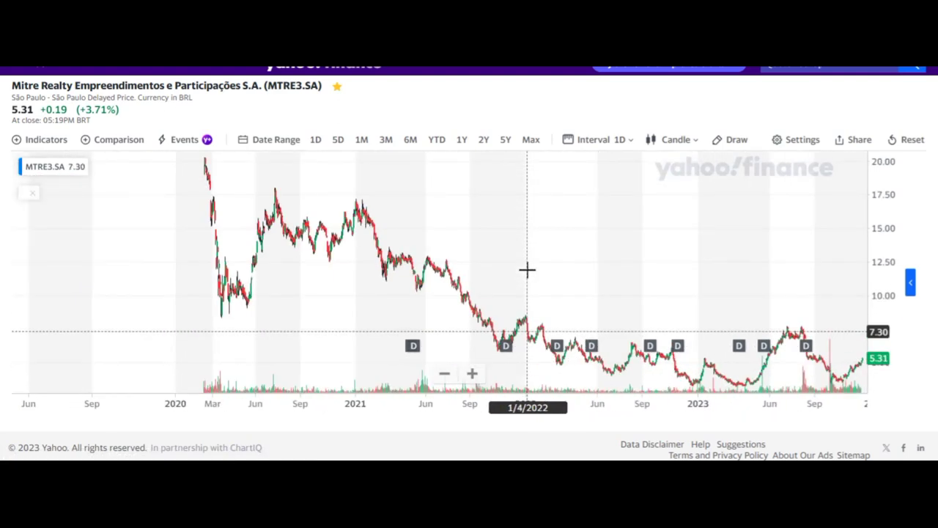
{"action": "scroll", "coordinate": [527, 269], "scroll_direction": "up", "scroll_amount": 3}
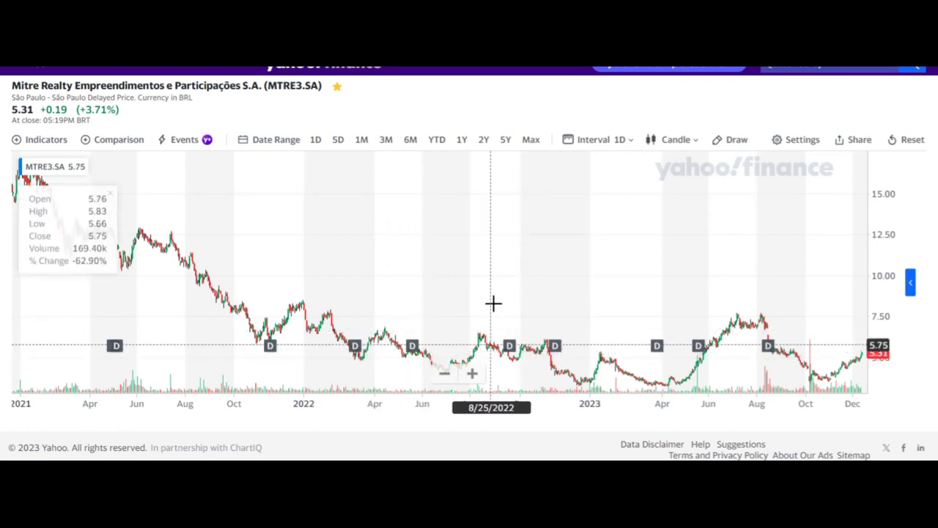
{"action": "scroll", "coordinate": [495, 307], "scroll_direction": "down", "scroll_amount": 3}
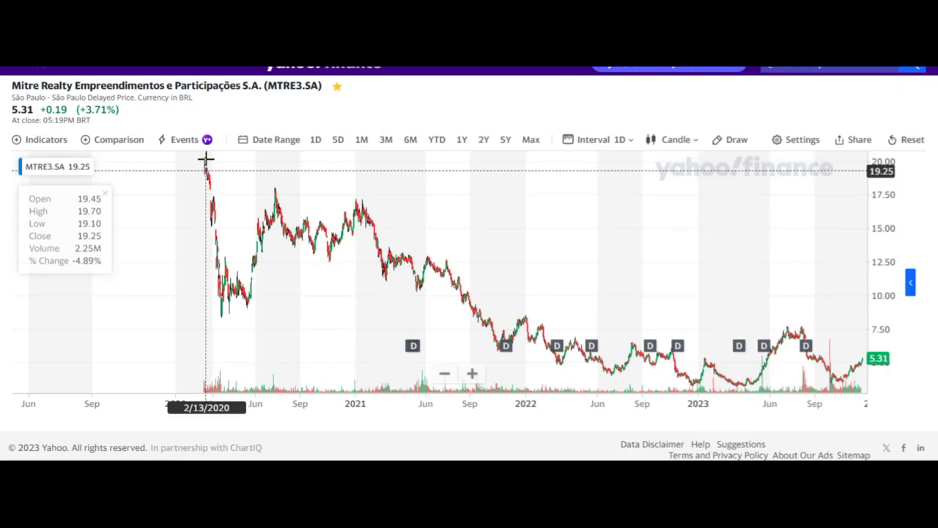
{"action": "scroll", "coordinate": [440, 254], "scroll_direction": "up", "scroll_amount": 3}
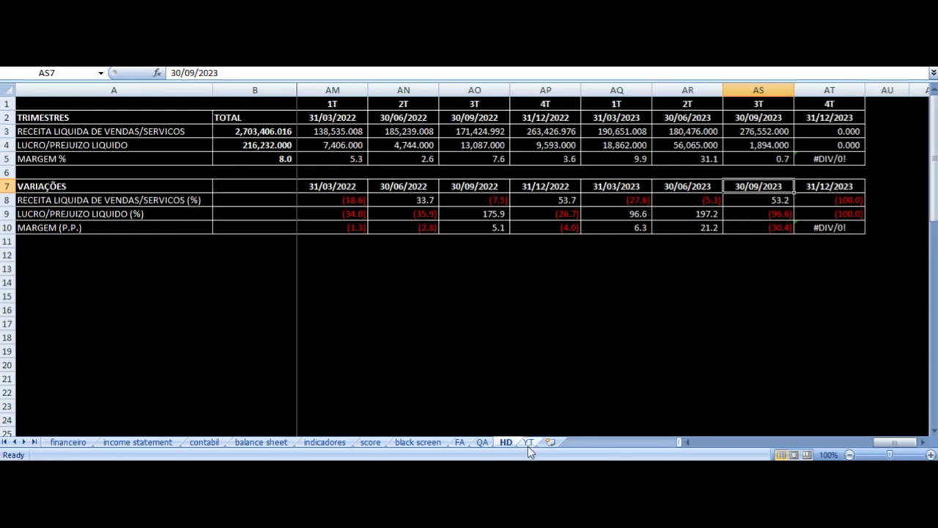
Return to the Excel workbook's YT sheet and show the MTRE margin and results summary starting at row 1.
{"action": "left_click", "coordinate": [528, 442]}
{"action": "scroll", "coordinate": [476, 266], "scroll_direction": "up", "scroll_amount": 20}
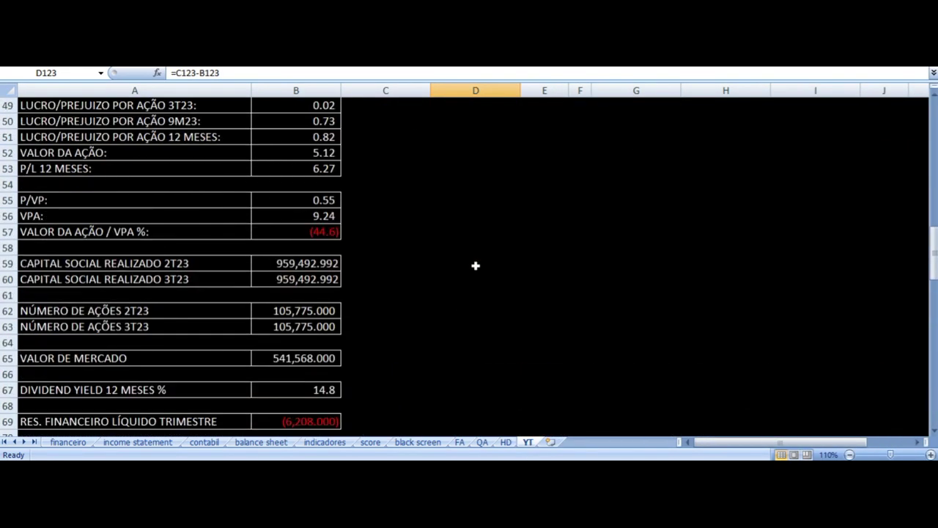
{"action": "scroll", "coordinate": [476, 265], "scroll_direction": "up", "scroll_amount": 11}
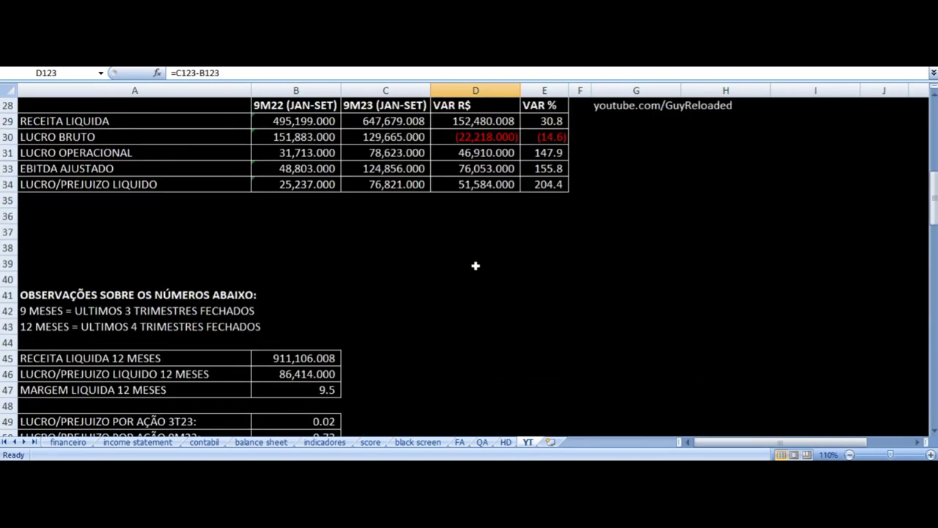
{"action": "scroll", "coordinate": [475, 266], "scroll_direction": "up", "scroll_amount": 5}
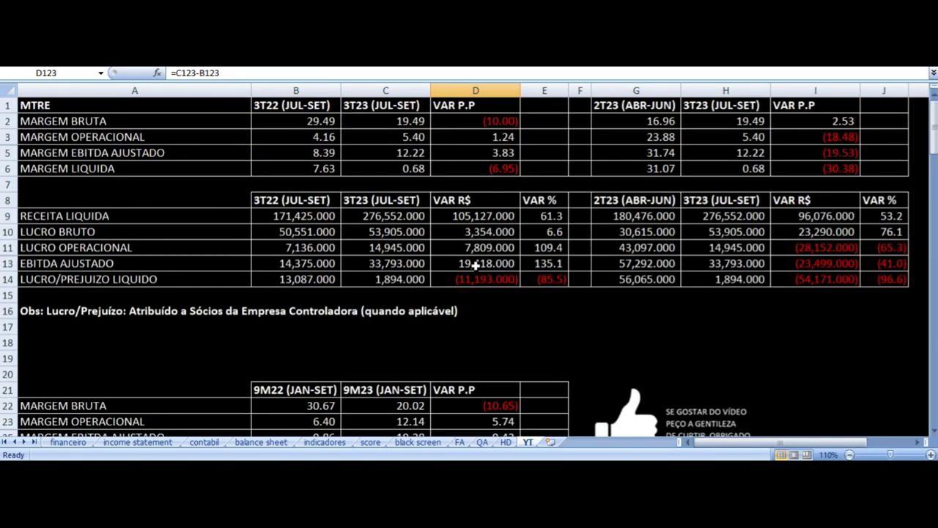